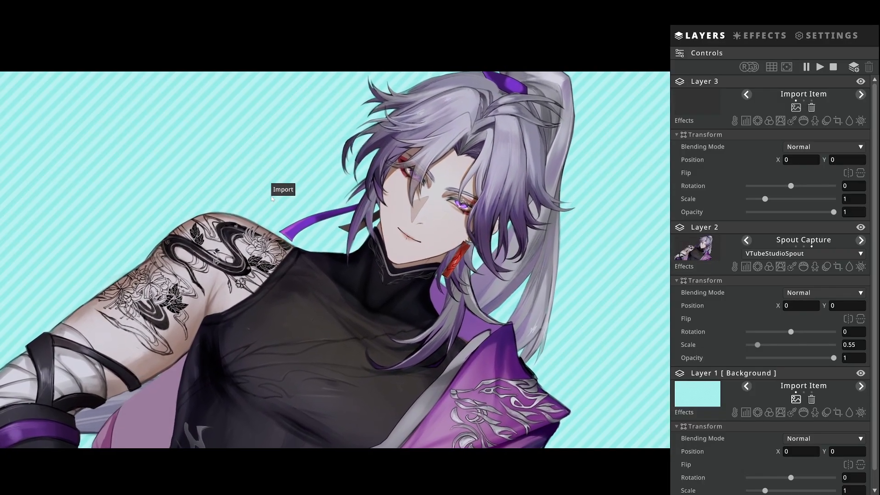
Import the snowy torii gate picture into the Layer 1 background and set its scale to 3.95.
double_click(271, 196)
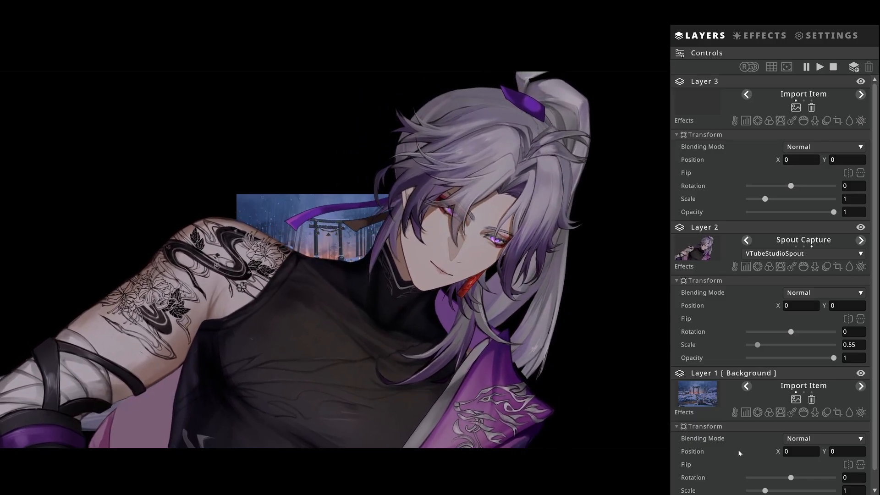
scroll(713, 455, "down", 1)
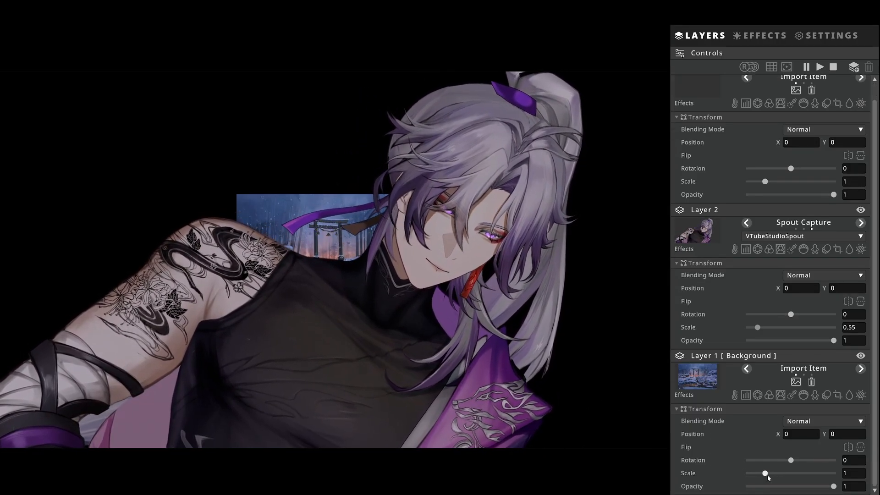
left_click_drag(767, 474, 816, 477)
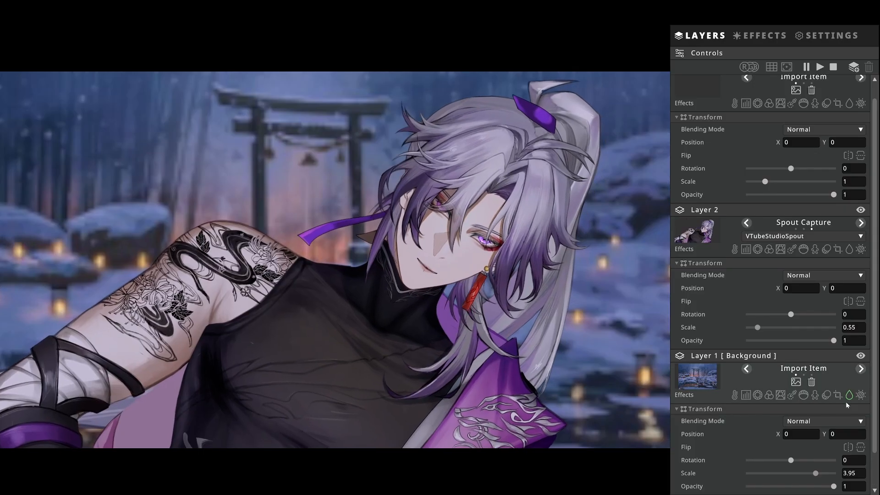
Add a Lens blur to the background layer, and transform it to rotation 29.26, scale 5 and position X 2, Y -1.
left_click(847, 399)
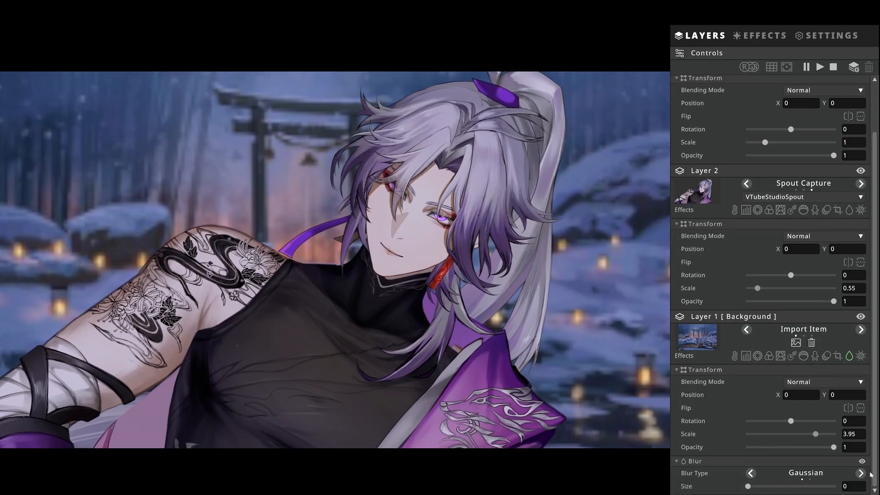
left_click(866, 474)
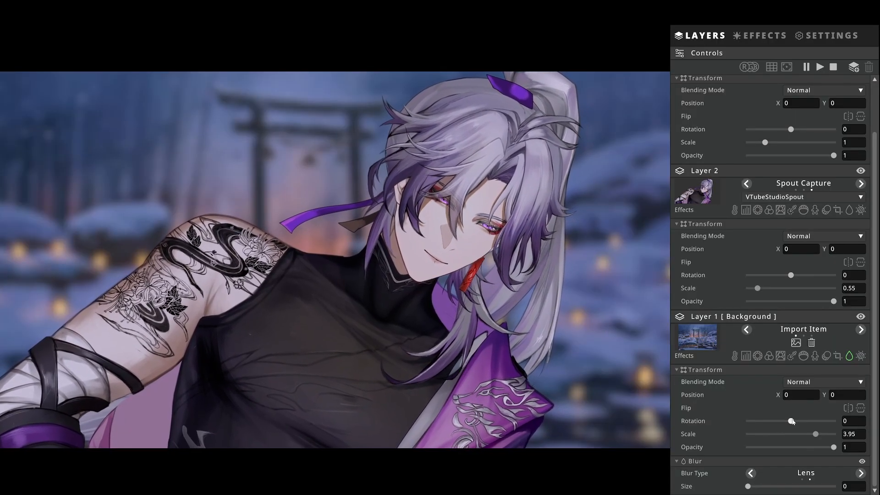
left_click_drag(790, 421, 800, 424)
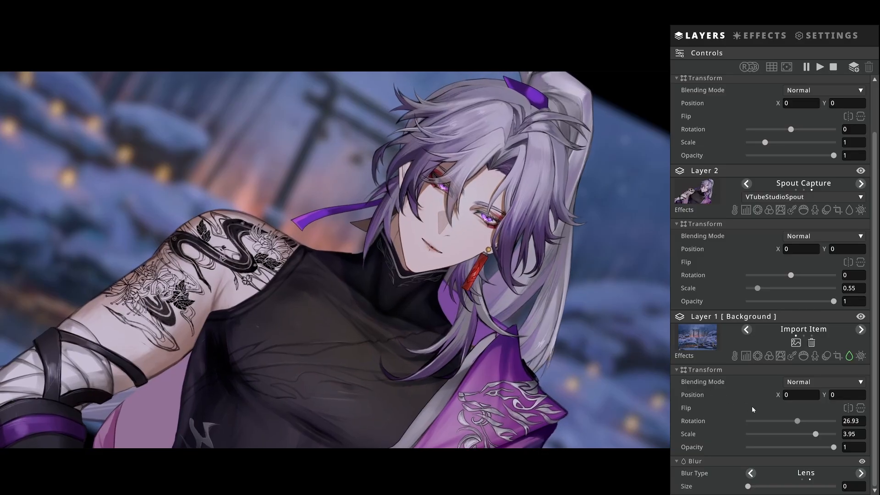
left_click_drag(814, 435, 797, 421)
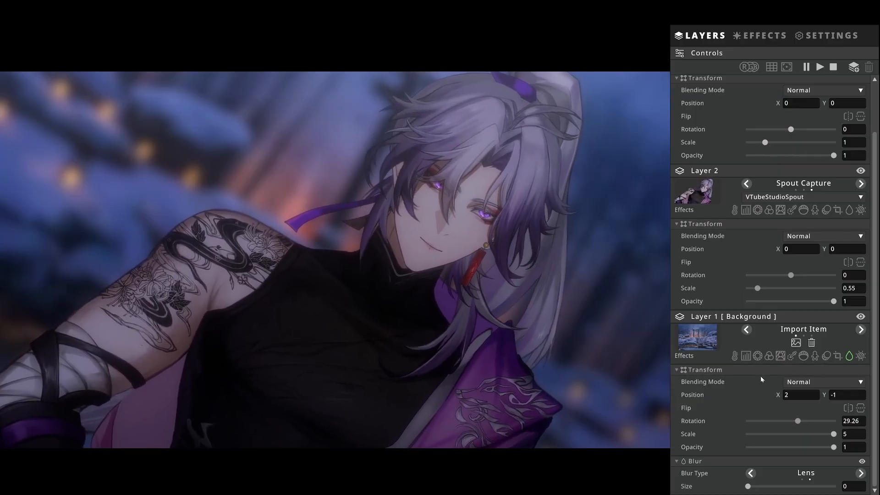
Compare the None and Normal modes of the screen effects and return to Diffusion.
left_click(764, 37)
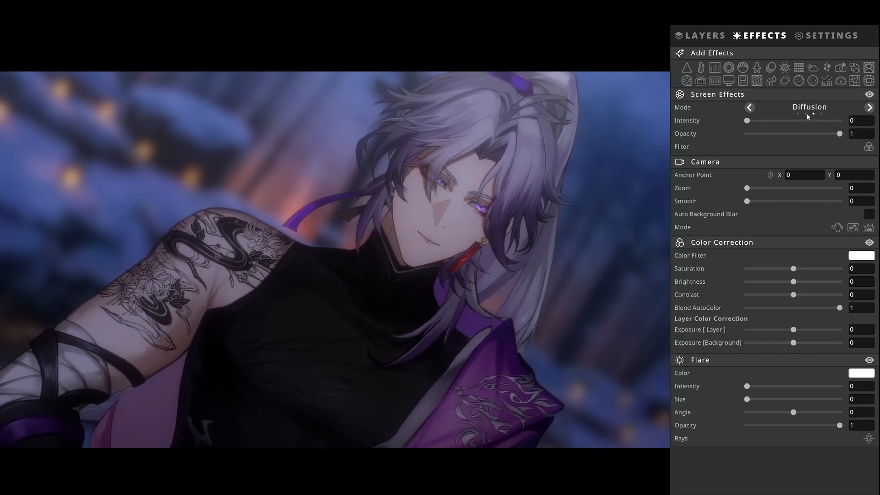
left_click(752, 107)
left_click(751, 108)
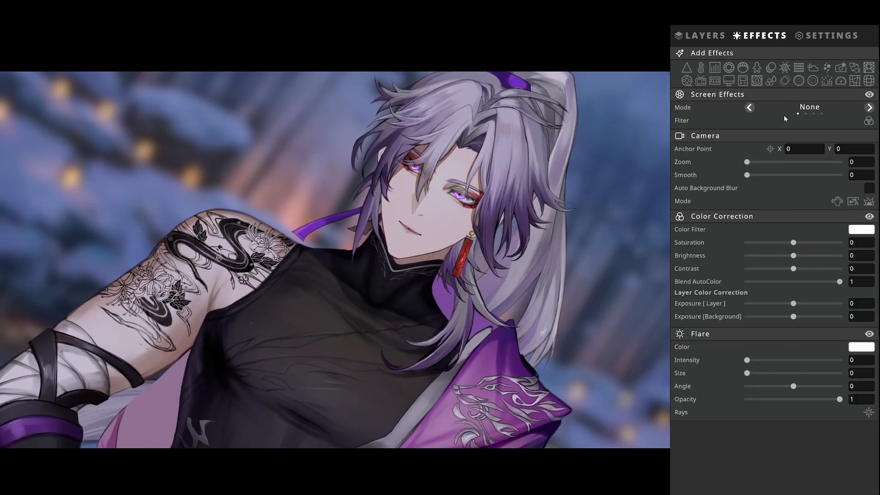
left_click(869, 108)
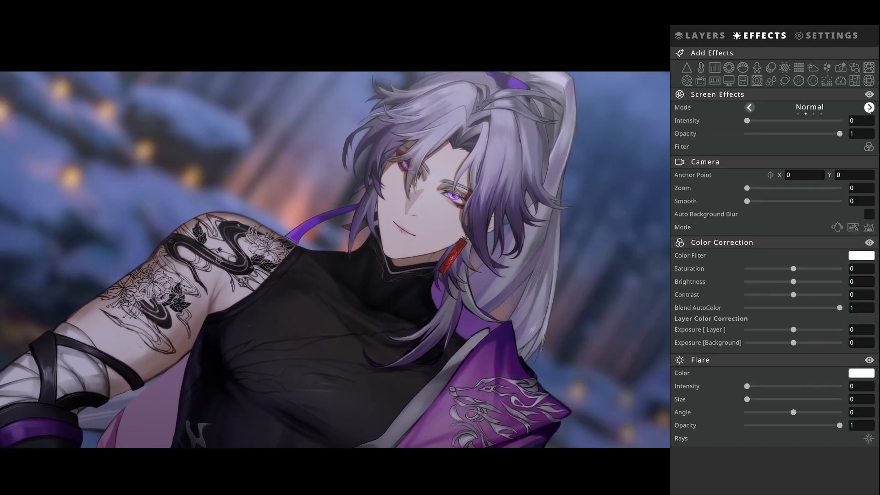
left_click(869, 107)
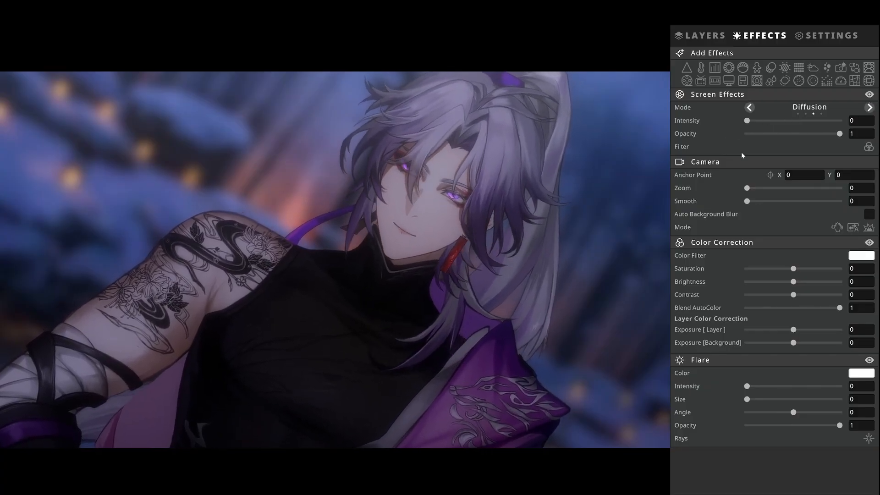
Enable the screen filter, try out its available types and choose Natural Sharp.
left_click(868, 148)
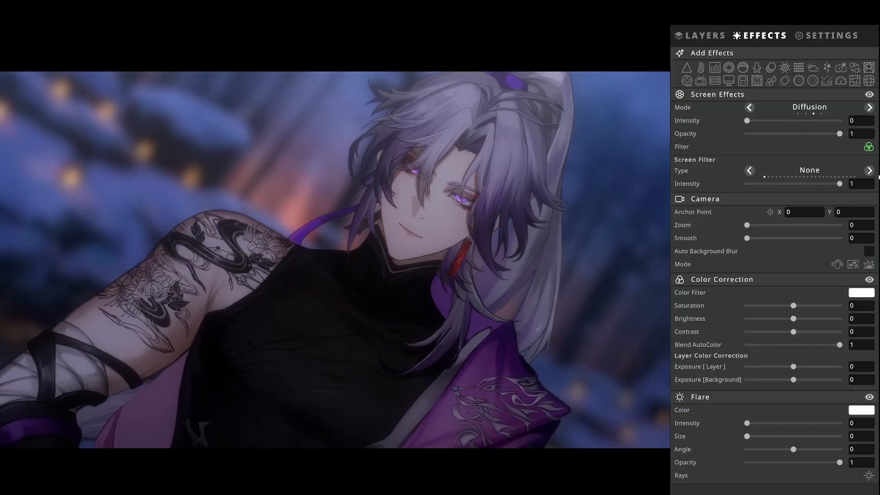
left_click(870, 171)
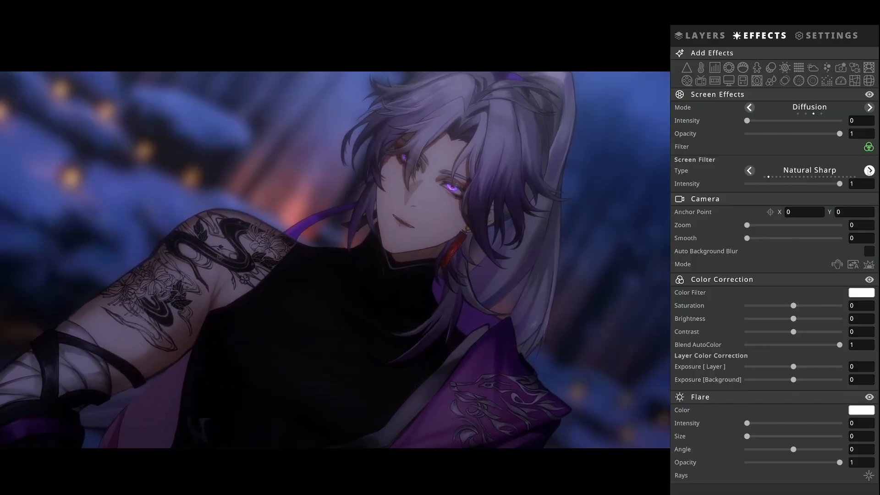
left_click(870, 171)
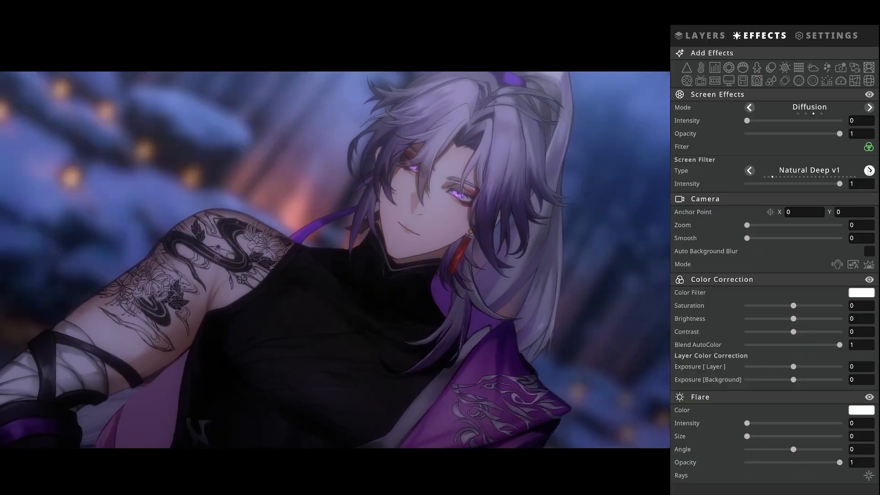
left_click(870, 171)
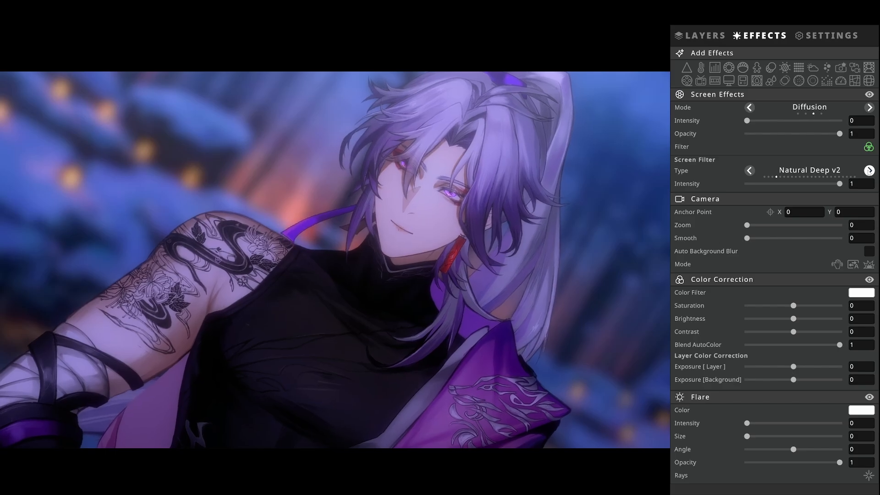
left_click(870, 171)
left_click(870, 171)
left_click(870, 171)
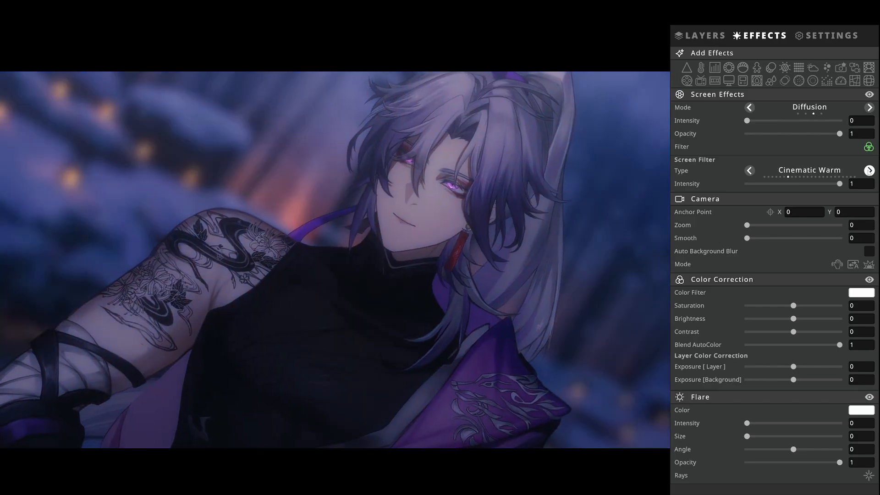
left_click(870, 171)
left_click(870, 171)
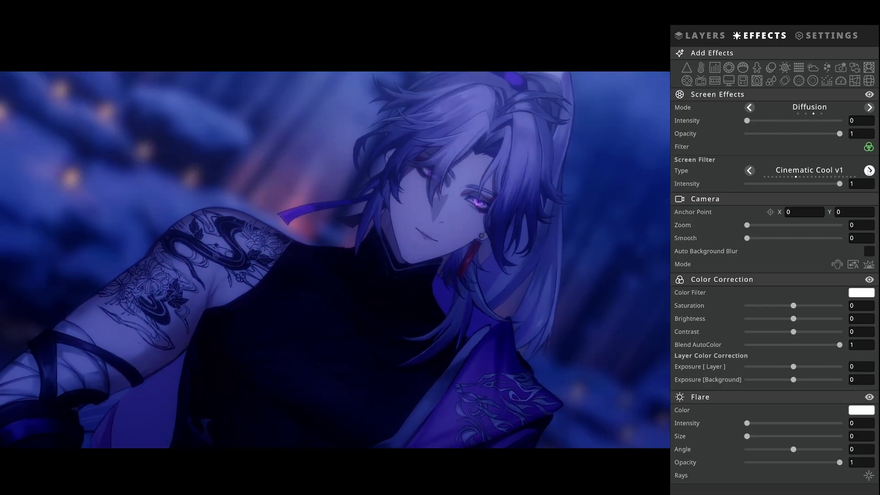
left_click(870, 171)
left_click(870, 171)
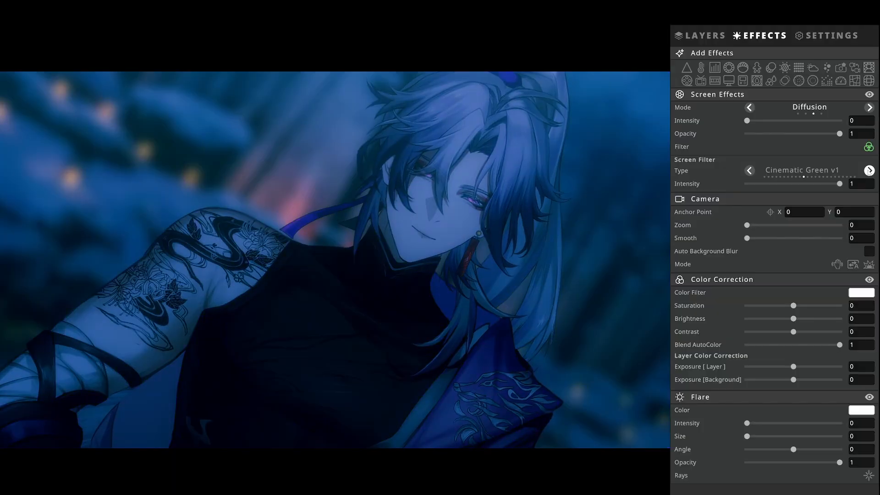
left_click(870, 171)
left_click(870, 171)
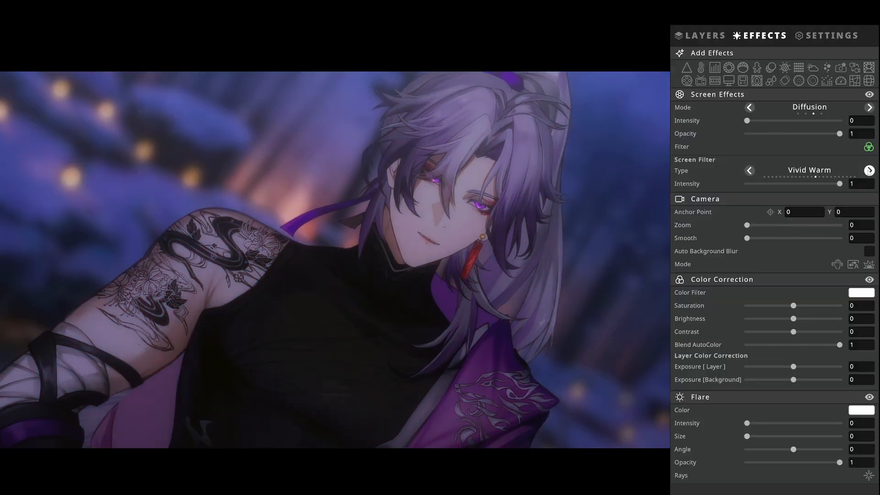
left_click(870, 171)
left_click(870, 171)
left_click(869, 171)
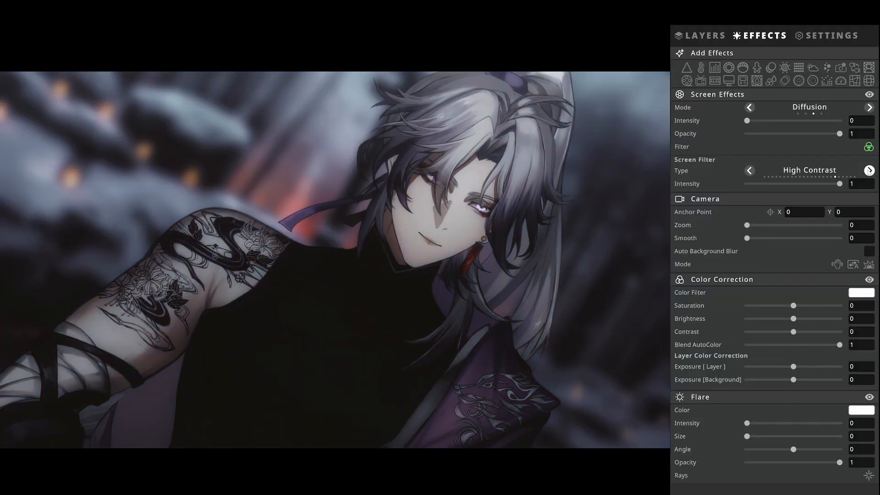
left_click(869, 171)
left_click(869, 171)
left_click(869, 171)
left_click(870, 171)
left_click(869, 171)
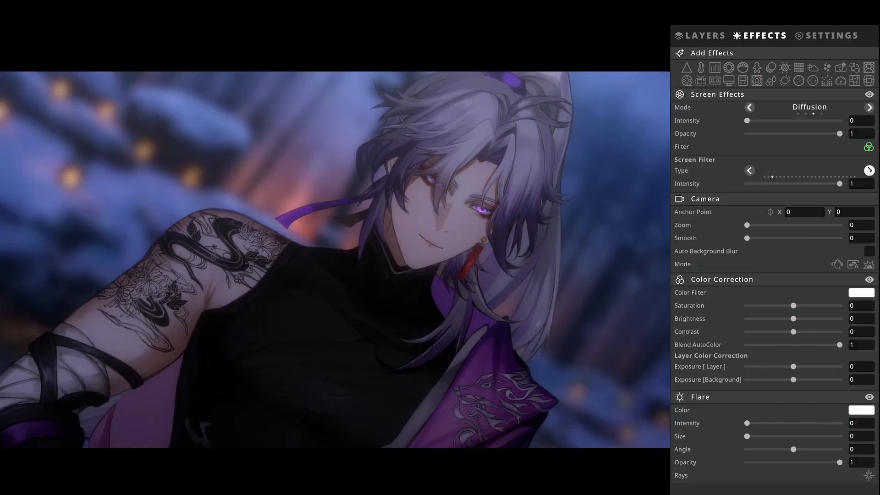
left_click(869, 171)
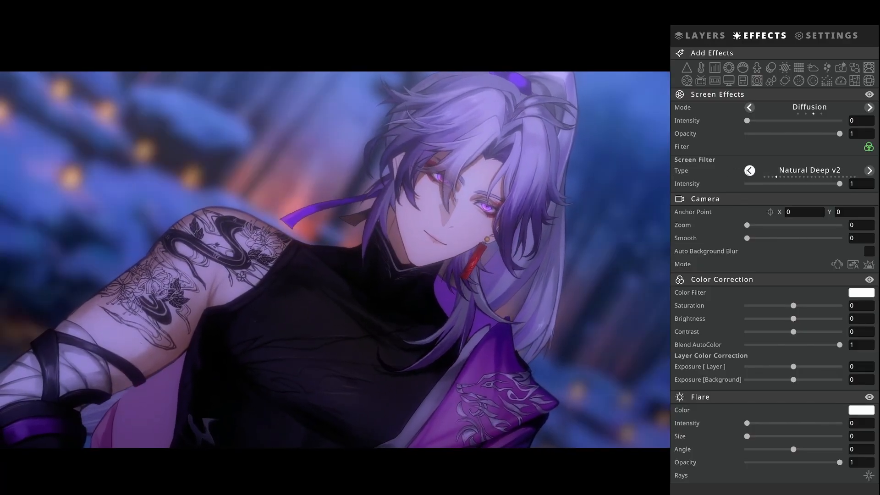
left_click(750, 170)
left_click(750, 171)
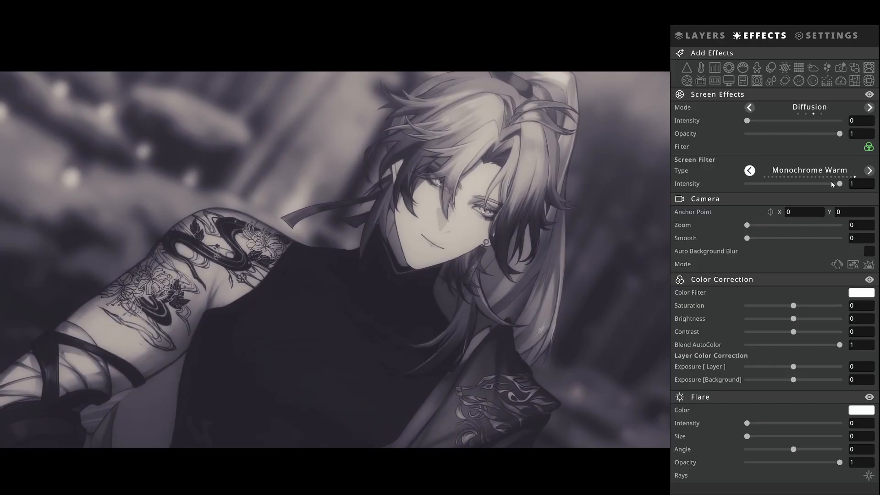
left_click(869, 170)
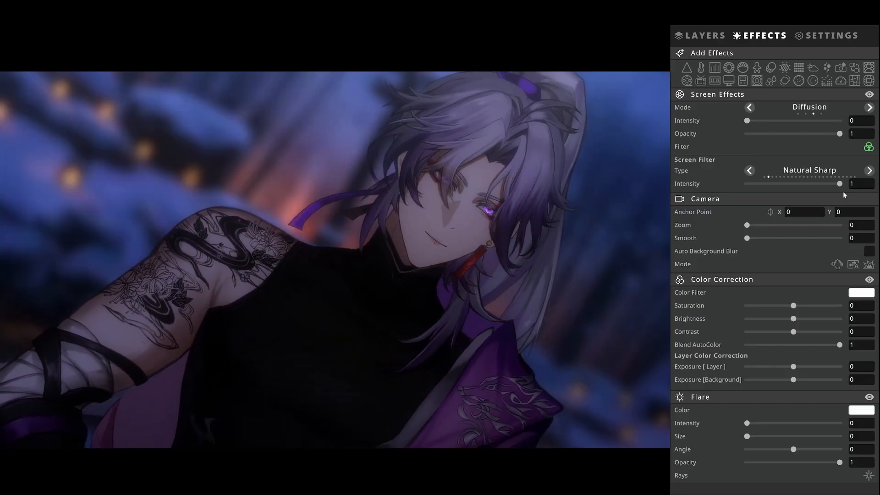
Enable the Rim Light effect on the Layer 2 character capture, toggling it to compare the look.
left_click(705, 35)
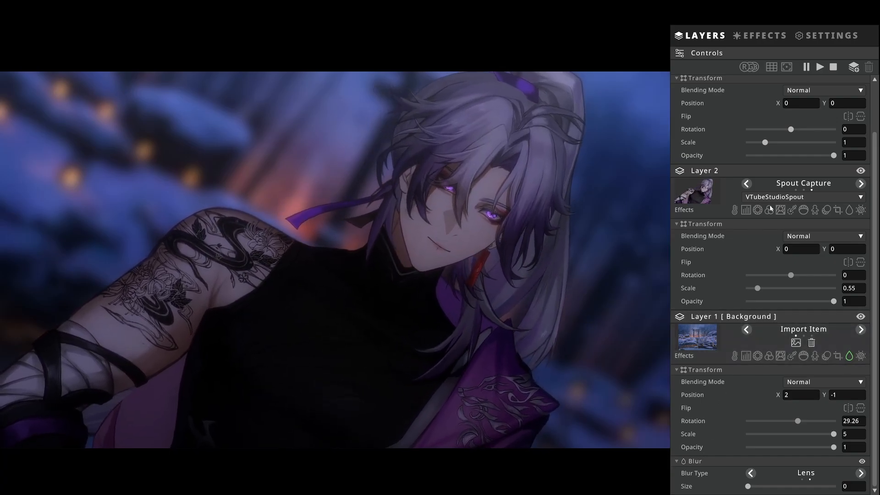
left_click(765, 36)
left_click(715, 40)
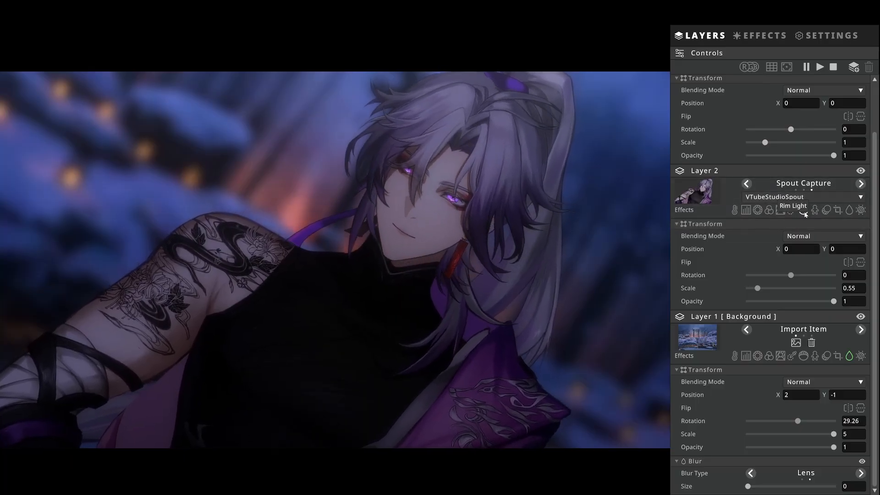
left_click(804, 211)
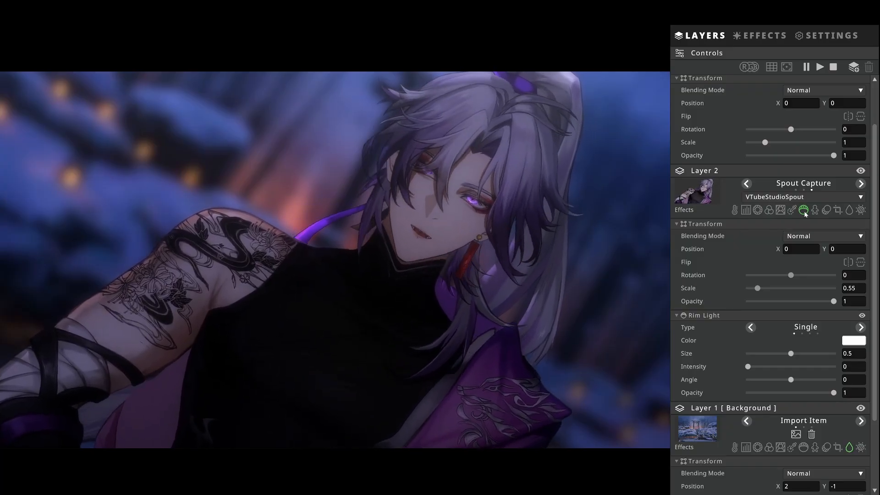
left_click(805, 212)
left_click(805, 212)
left_click(805, 212)
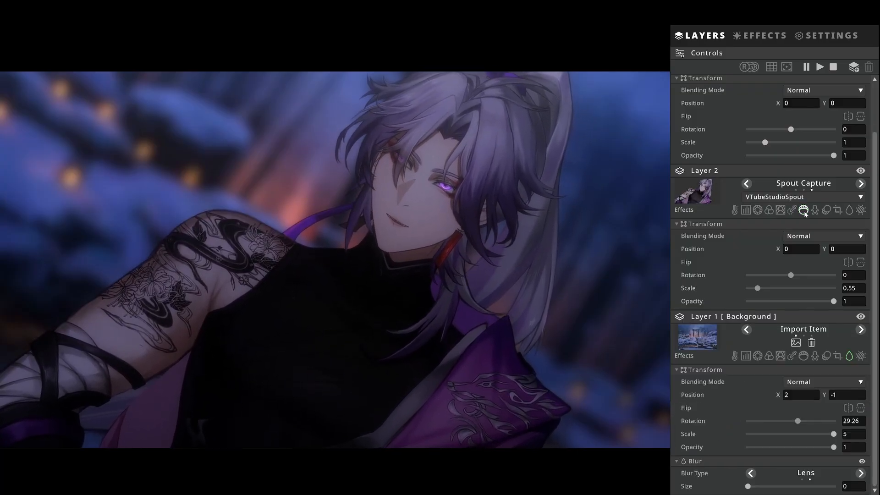
left_click(805, 212)
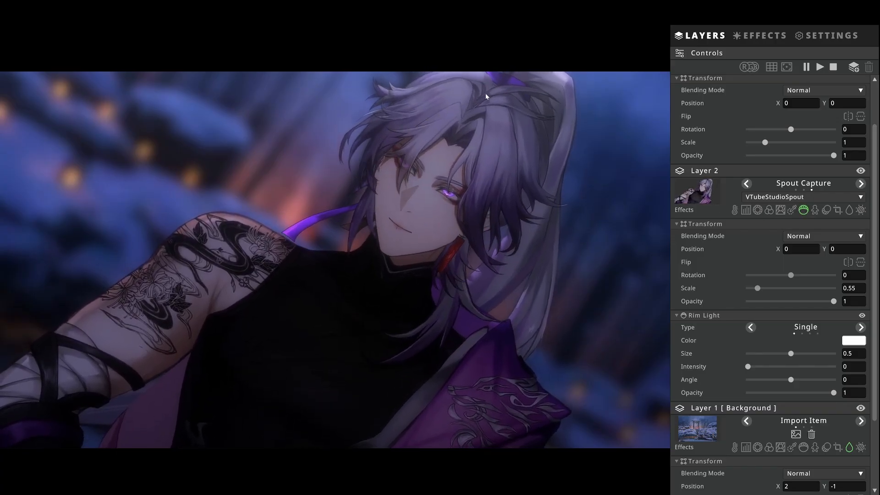
Set the character's rim light intensity to 1.82, and try a larger size before returning it to 0.5.
scroll(731, 345, "down", 1)
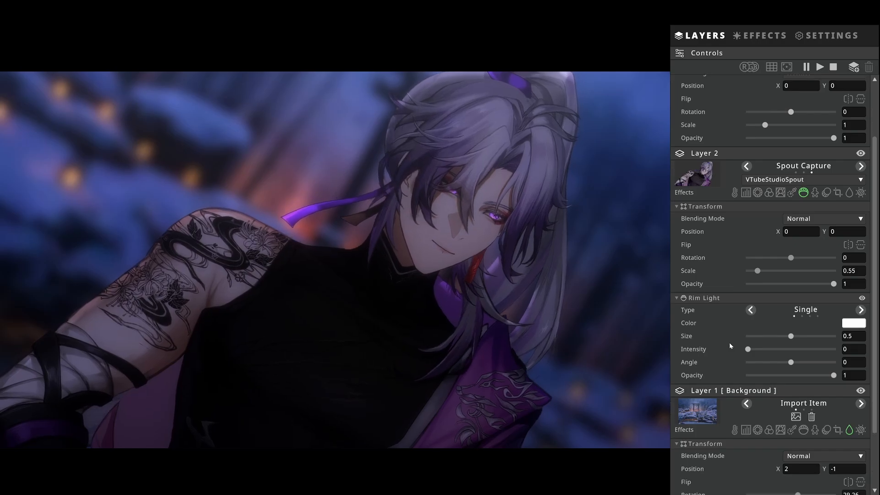
scroll(729, 348, "down", 1)
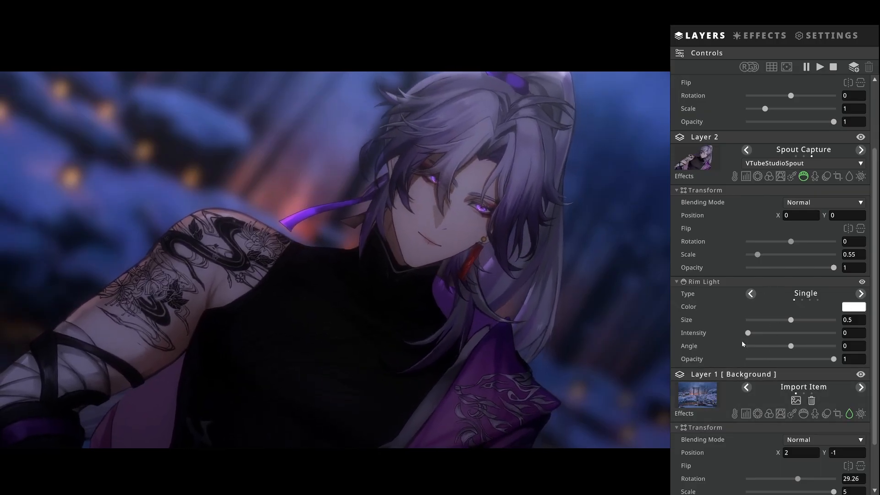
left_click_drag(749, 336, 779, 337)
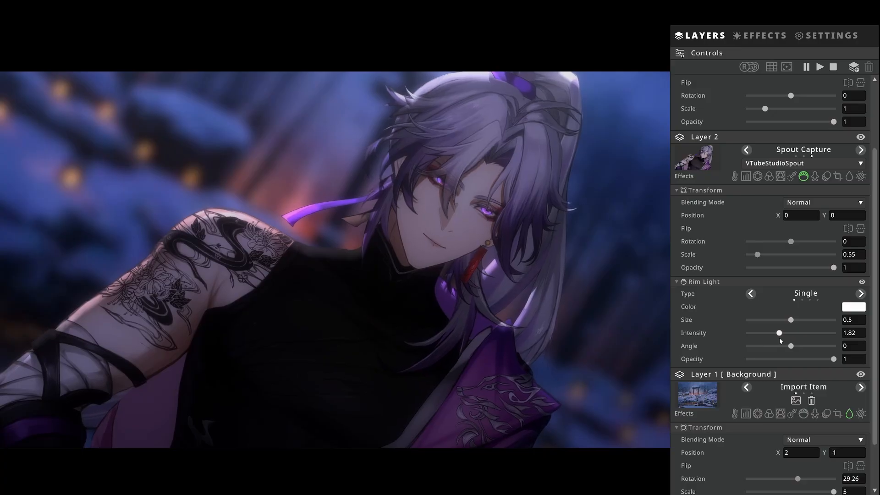
left_click_drag(791, 320, 827, 325)
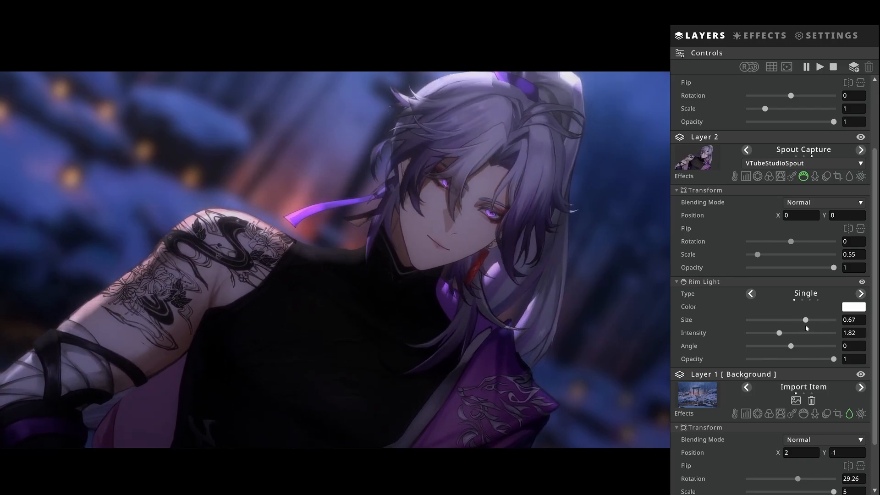
left_click_drag(805, 326, 790, 326)
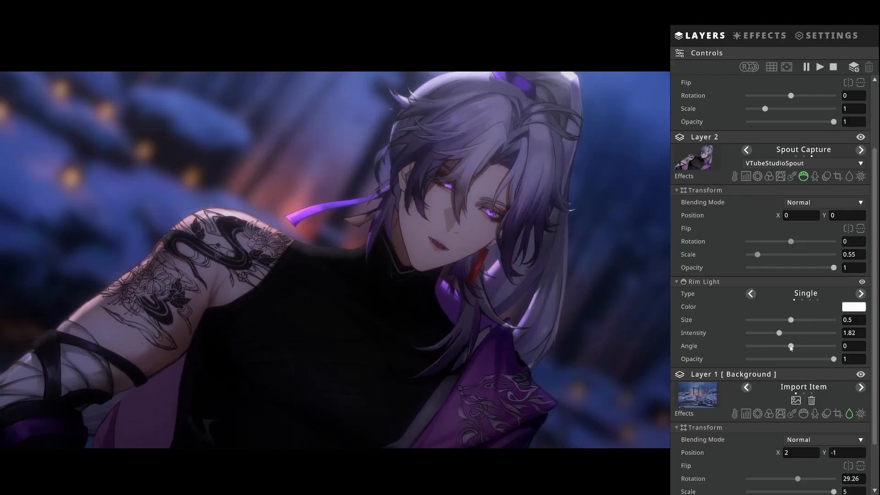
Set the rim light's angle to -17.31 and its type to Both Sides.
left_click_drag(791, 347, 786, 353)
left_click(861, 295)
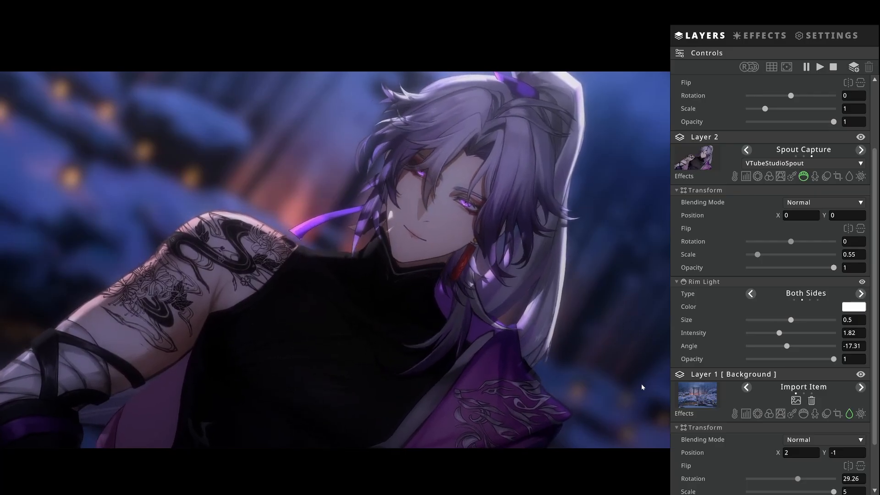
Set the character's rim light type to Single and its color to #FFF1CCFF, starting from a reddish tone sampled from the background glow.
left_click(747, 295)
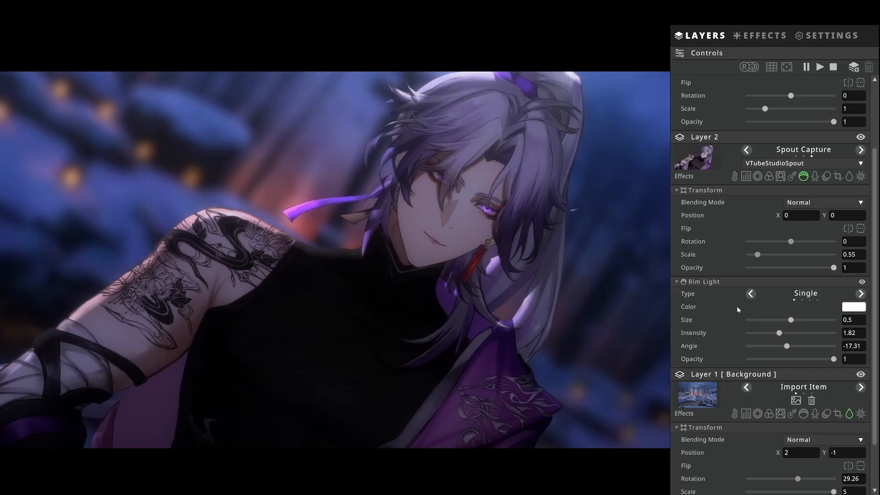
left_click(853, 307)
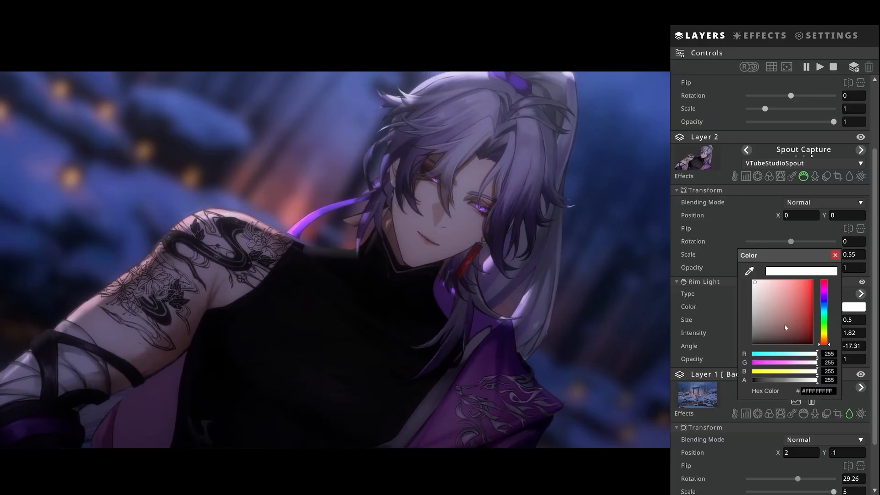
left_click_drag(825, 342, 827, 344)
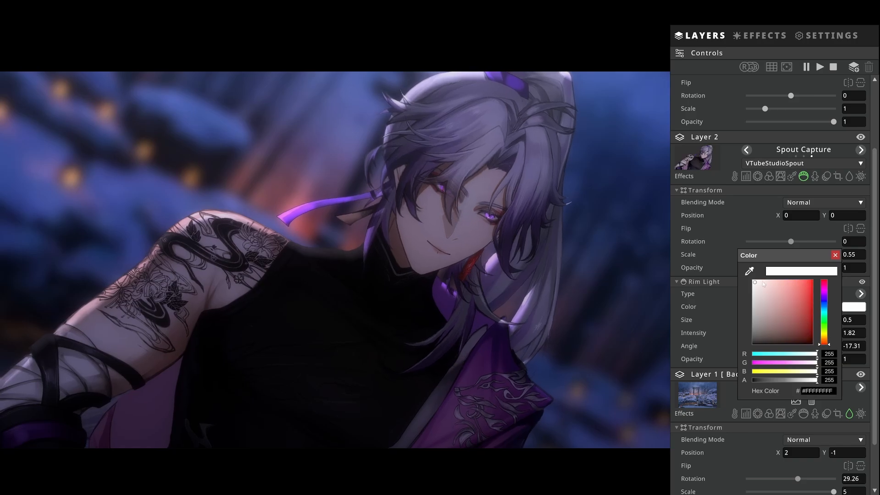
left_click(750, 272)
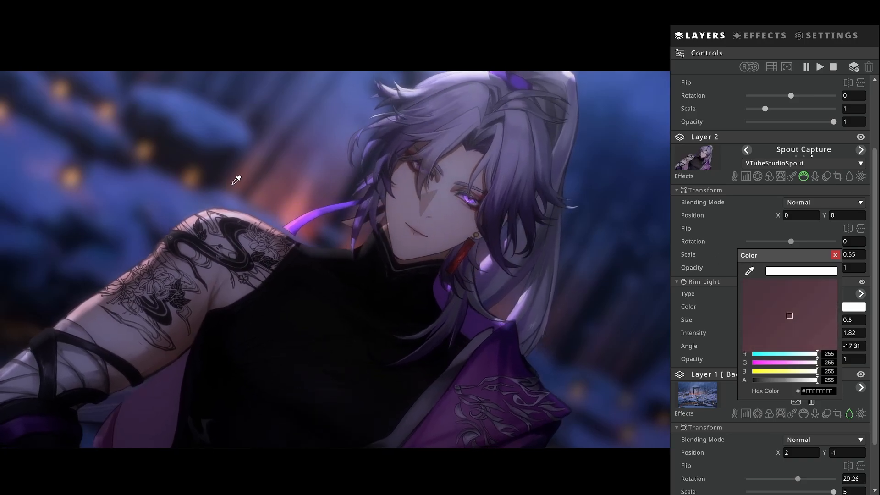
left_click(292, 211)
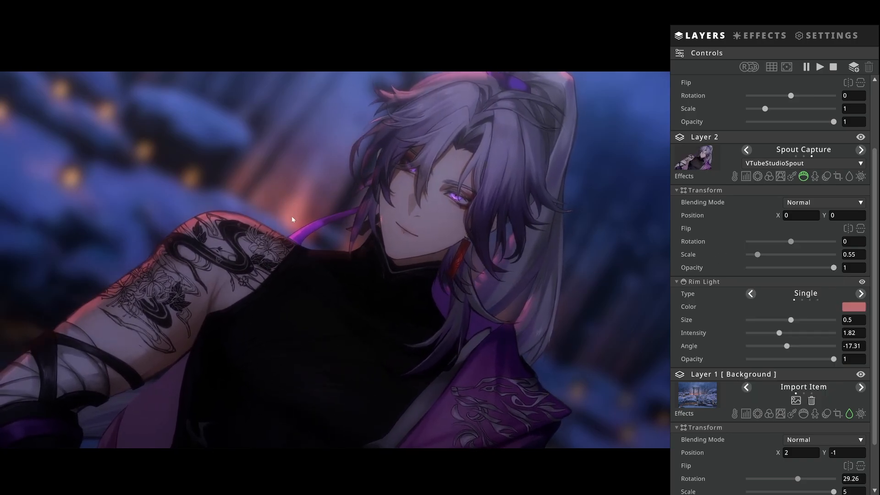
left_click(854, 306)
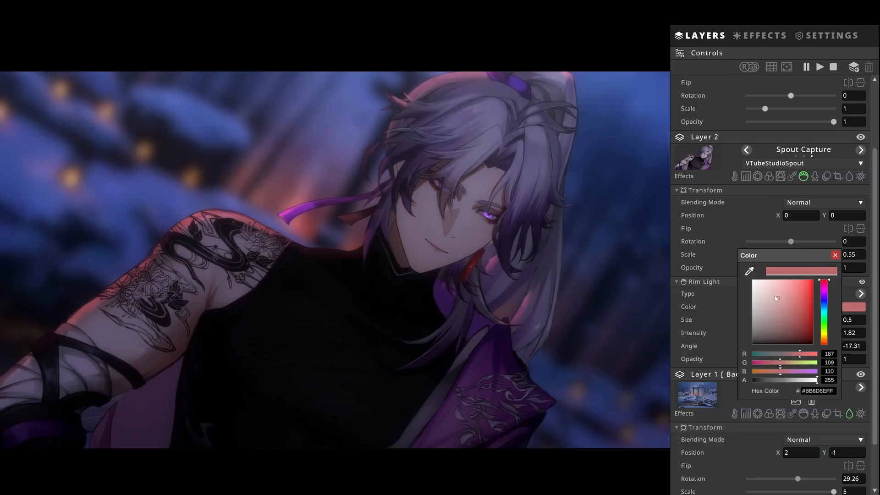
left_click_drag(776, 295, 759, 272)
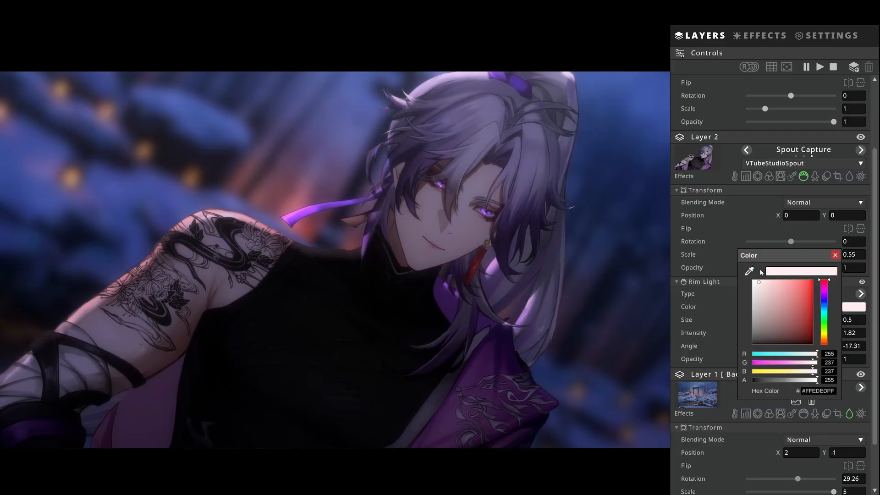
left_click_drag(828, 330, 827, 340)
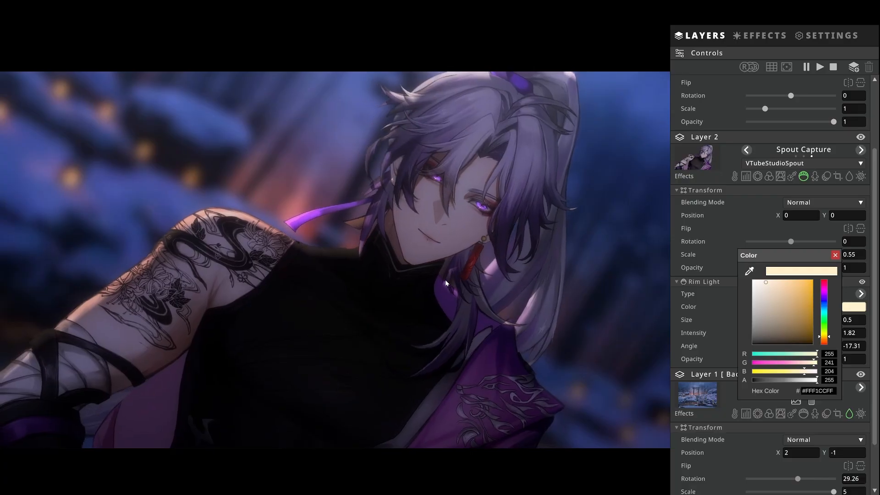
left_click(725, 321)
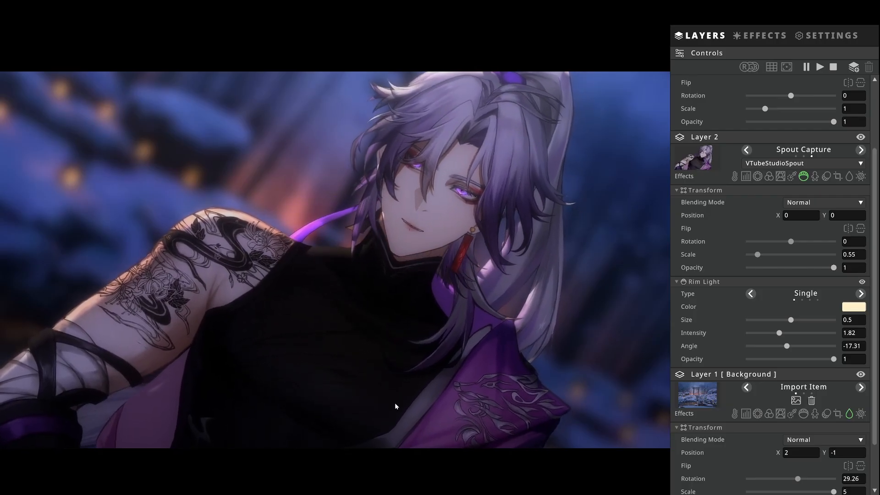
Enable the Glow effect on the Layer 1 background and set its threshold to 0.65 and radius to 6.
scroll(770, 275, "down", 2)
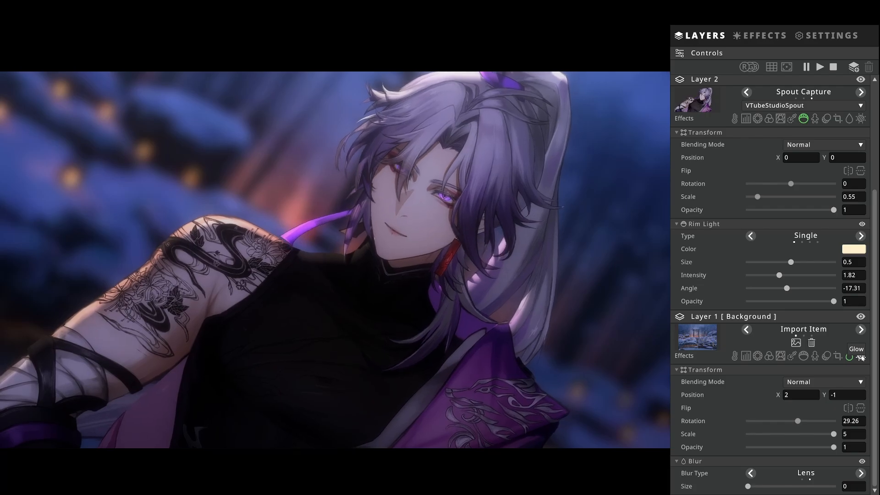
left_click(862, 357)
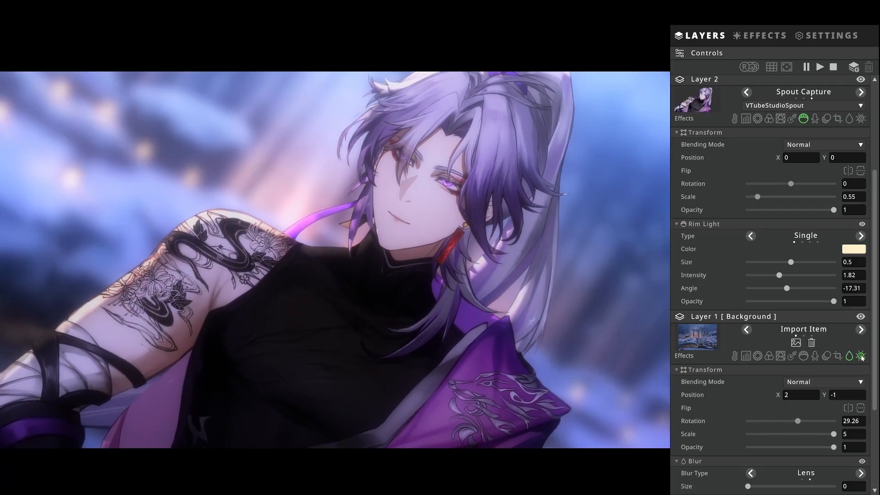
scroll(714, 461, "down", 4)
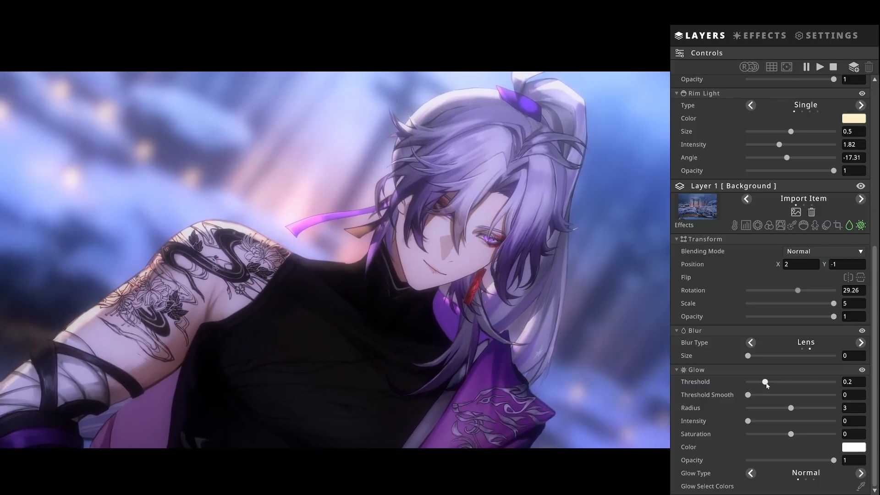
left_click_drag(765, 382, 815, 382)
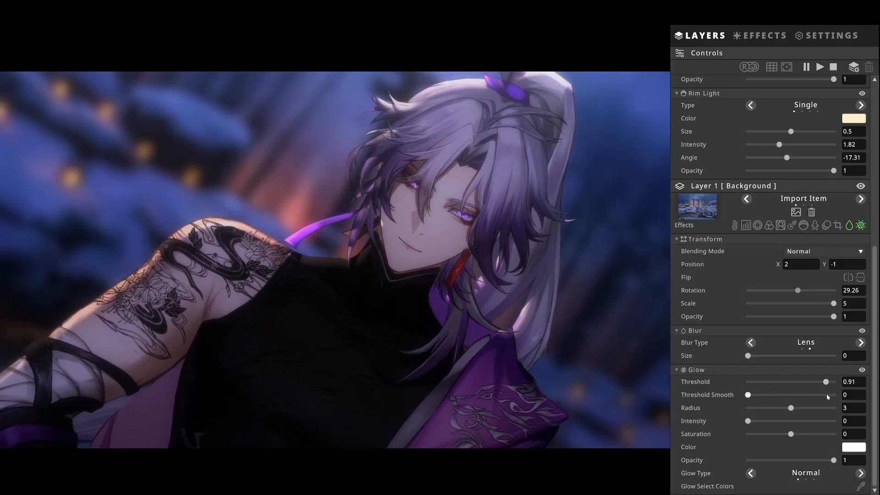
mouse_move(821, 395)
left_mouse_down()
mouse_move(794, 400)
mouse_move(820, 408)
left_mouse_up()
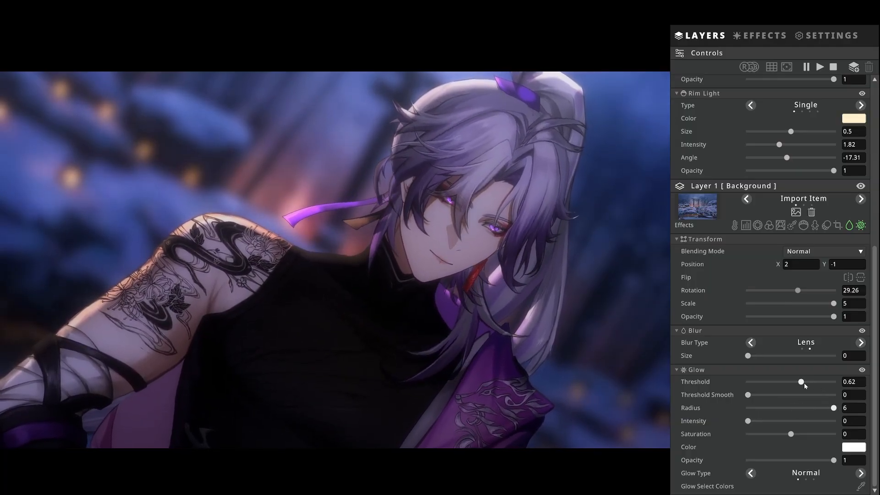
mouse_move(801, 382)
left_mouse_down()
mouse_move(835, 386)
mouse_move(804, 399)
left_mouse_up()
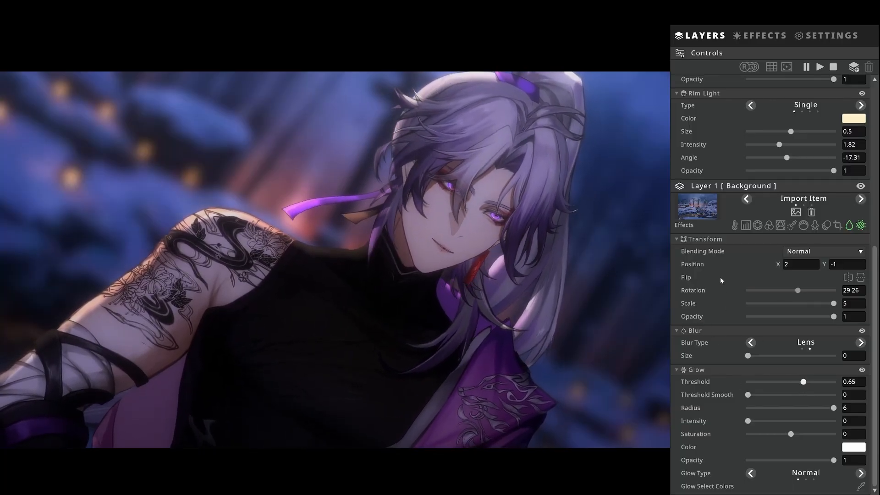
Enable the Glow effect on the Layer 2 character capture and set its threshold to 0.9 and radius to 6.
scroll(735, 302, "up", 4)
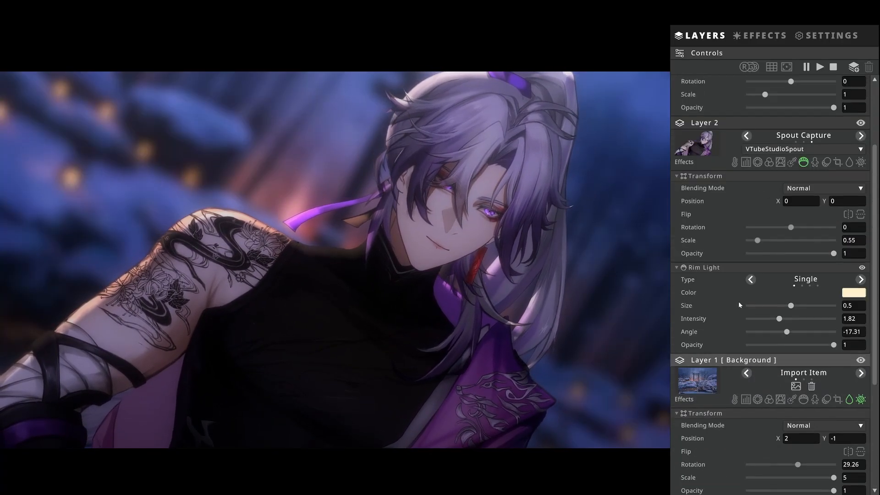
scroll(738, 301, "up", 2)
left_click(861, 215)
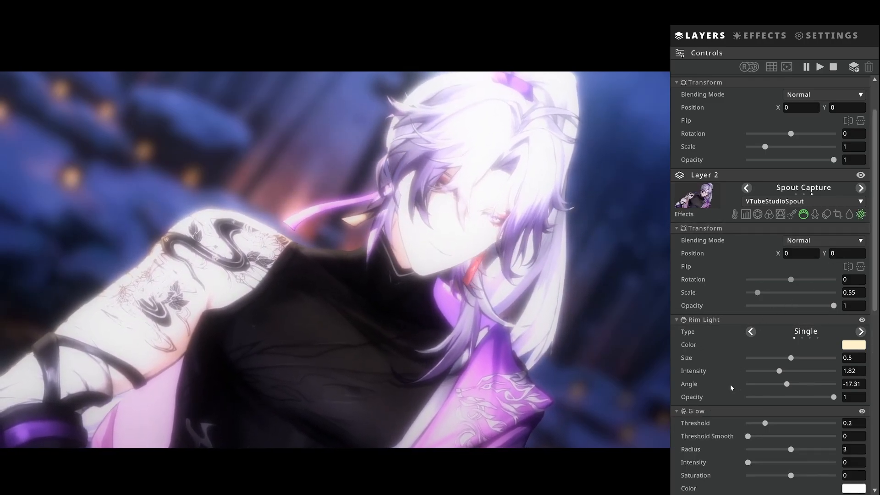
scroll(730, 384, "down", 3)
left_click_drag(765, 353, 813, 360)
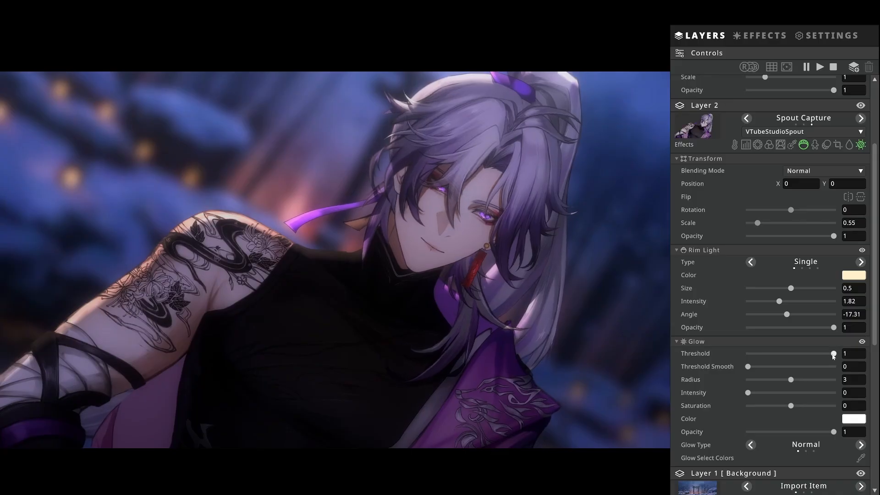
mouse_move(825, 358)
left_mouse_down()
mouse_move(816, 366)
mouse_move(823, 366)
left_mouse_up()
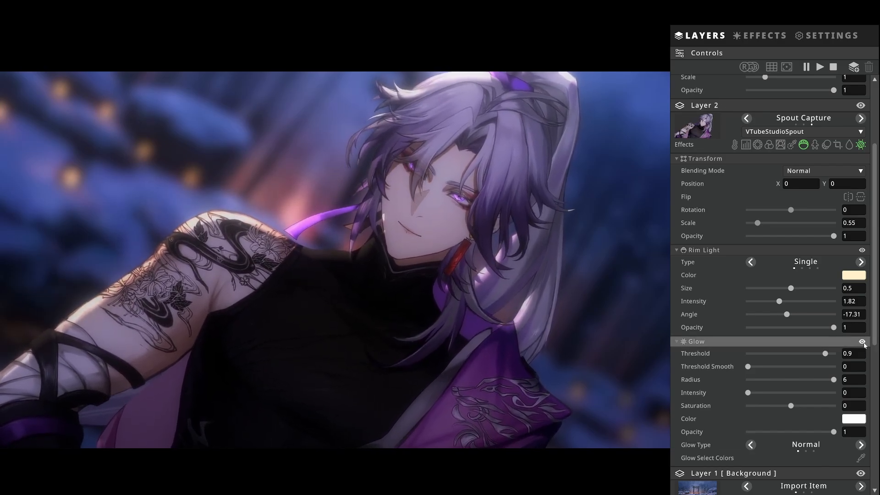
scroll(718, 296, "up", 2)
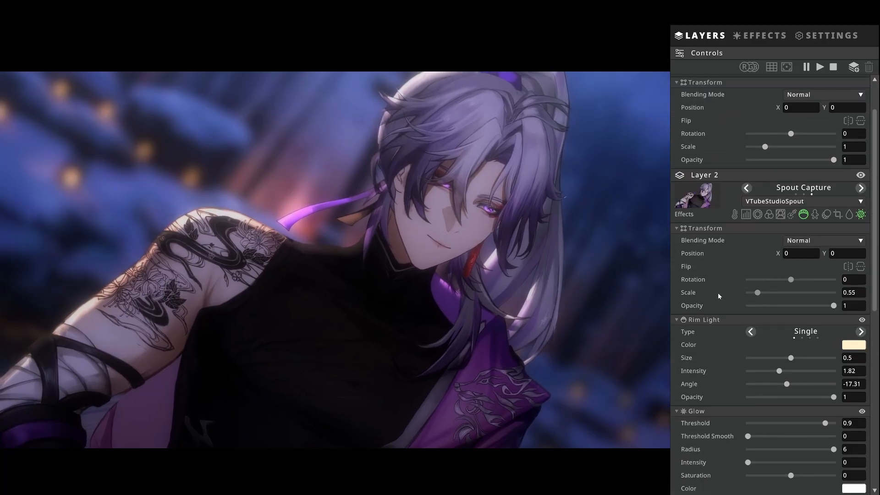
Enable Camera Shake for the scene with the Multiplane moving type, amplitude 0.6 and speed 0.6.
scroll(718, 295, "up", 2)
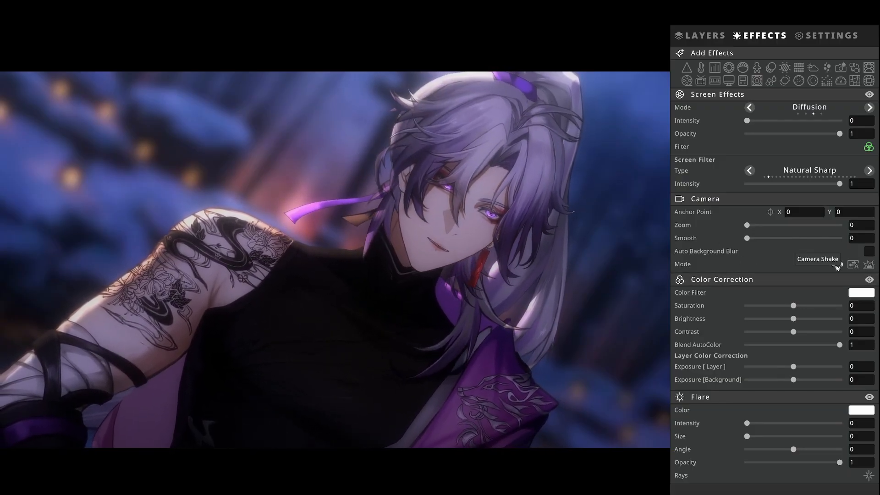
left_click(835, 265)
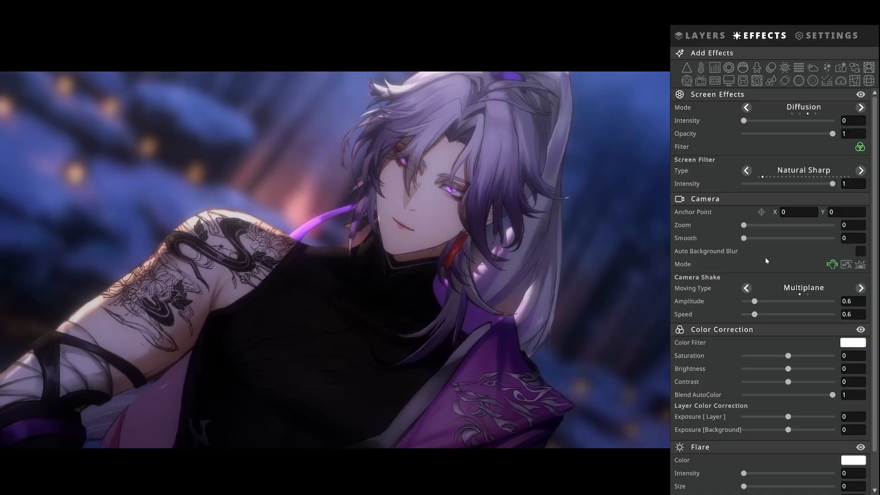
scroll(721, 279, "down", 1)
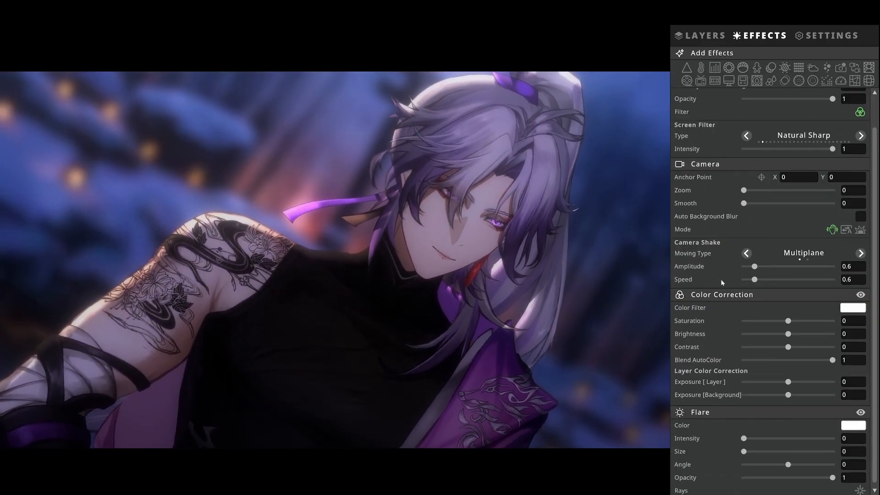
scroll(717, 330, "up", 1)
Add a black Vignette and Weather Effects with Snow particles to the scene, and review the effect settings.
scroll(716, 334, "down", 4)
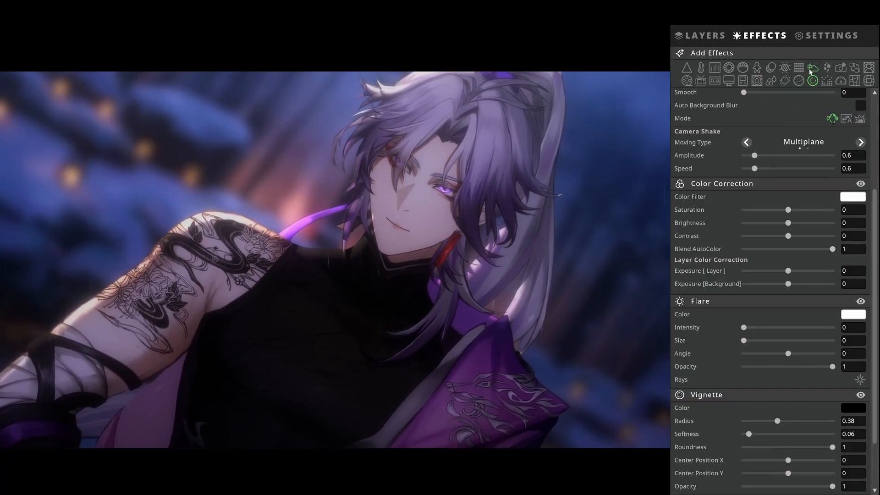
scroll(707, 298, "down", 2)
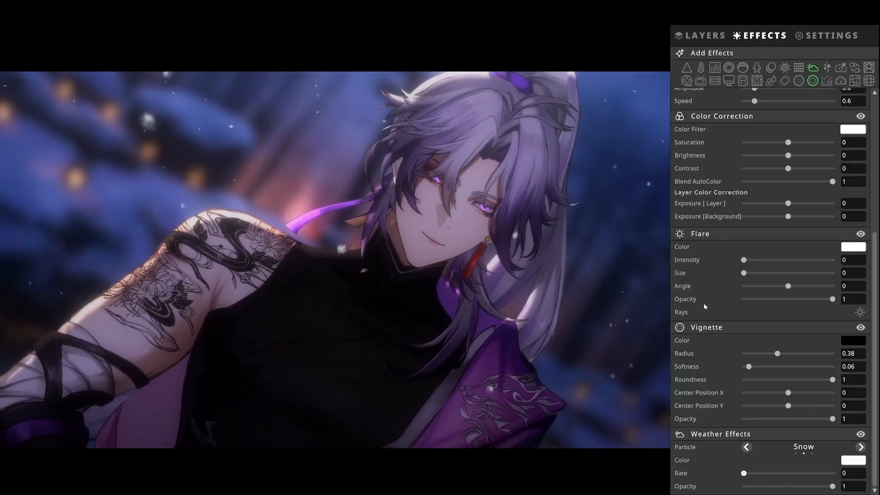
scroll(705, 302, "up", 5)
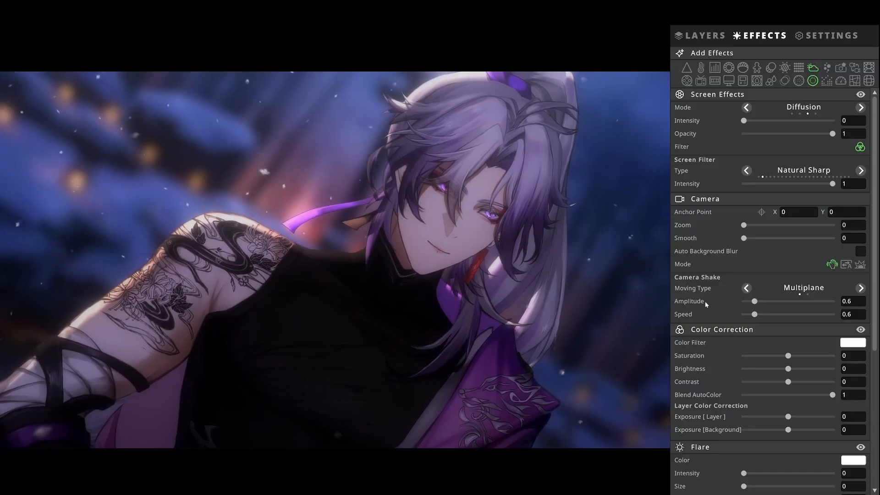
scroll(706, 305, "down", 5)
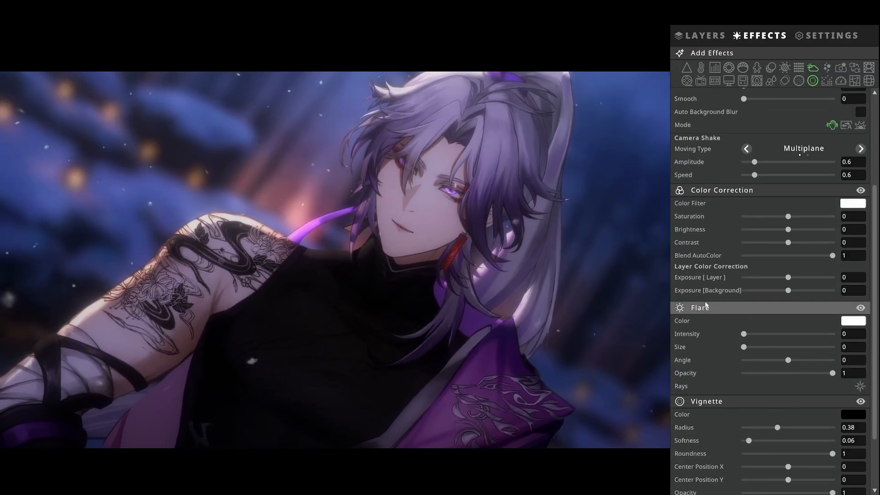
scroll(706, 306, "down", 3)
scroll(721, 337, "up", 8)
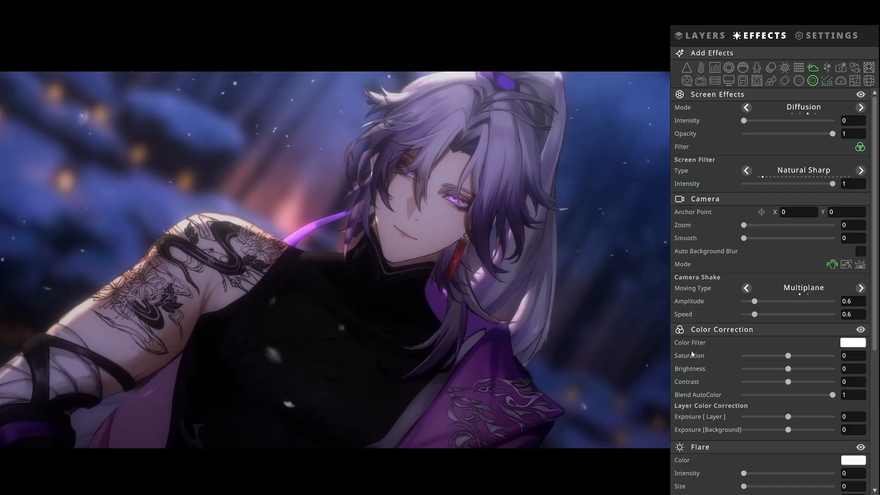
Replace the Layer 1 background picture with the purple full-moon image and set its scale to 1.81.
left_click(716, 36)
scroll(703, 338, "down", 4)
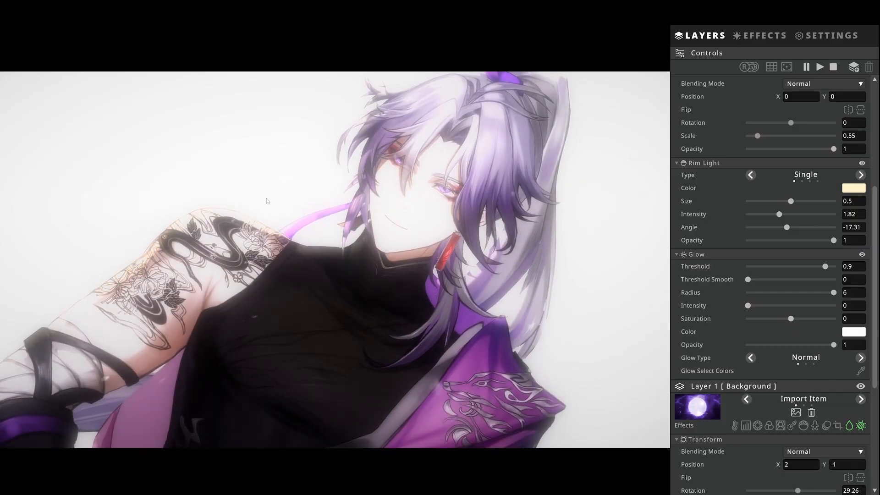
scroll(742, 458, "down", 3)
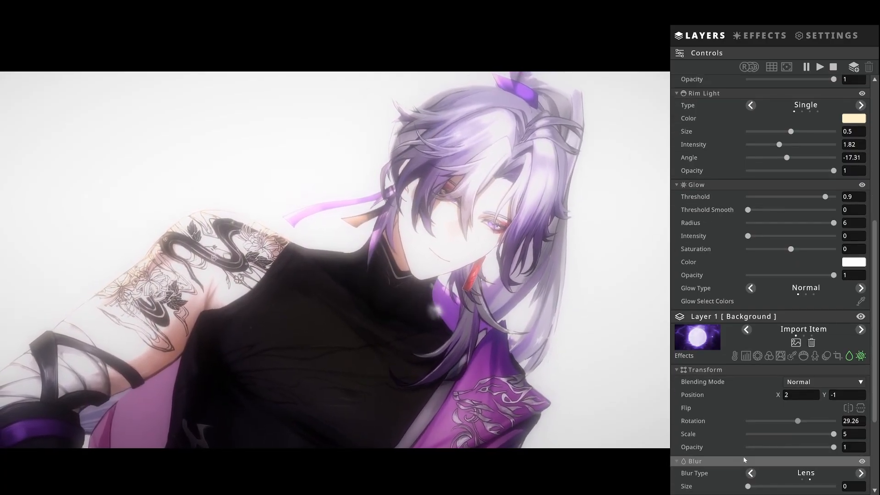
left_click_drag(821, 431, 779, 435)
Set the moon background's position to X 0, Y 0 and turn off its Glow effect.
left_click(795, 397)
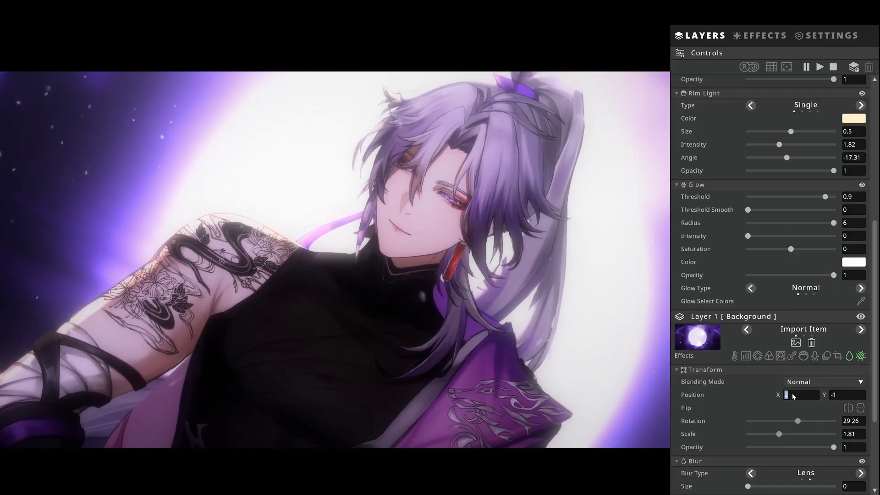
type("1")
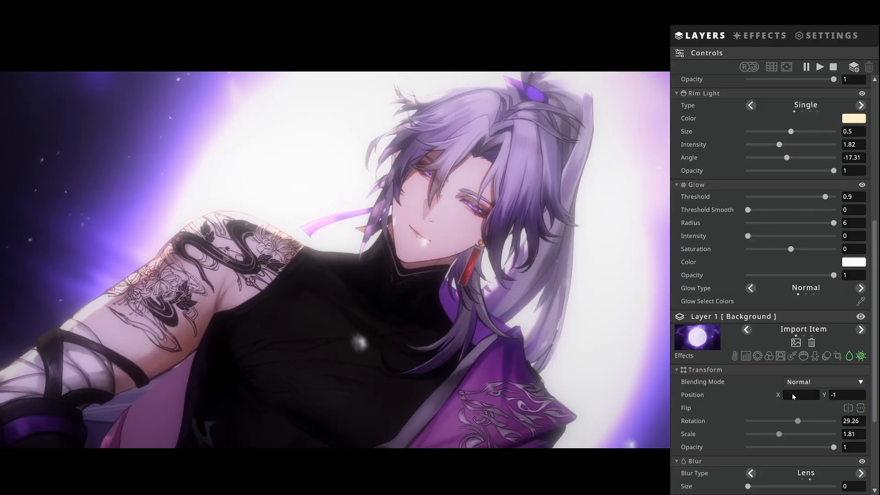
key("BackSpace")
type("0")
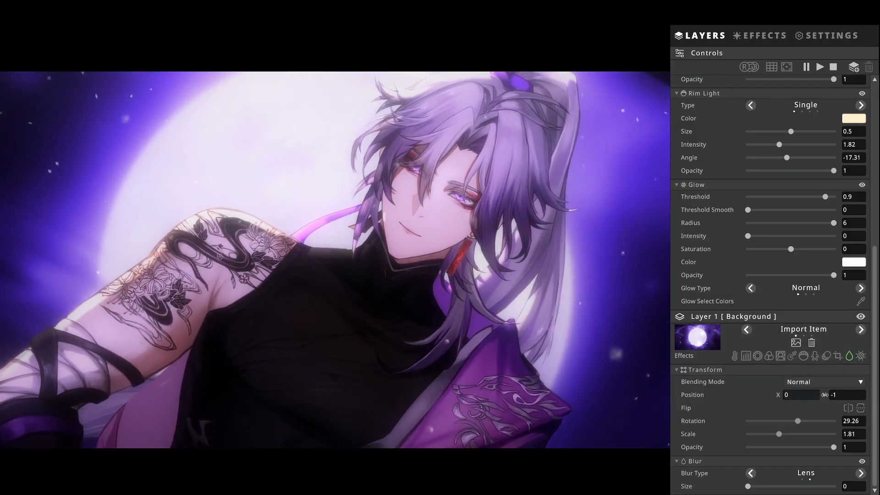
double_click(845, 395)
type("0")
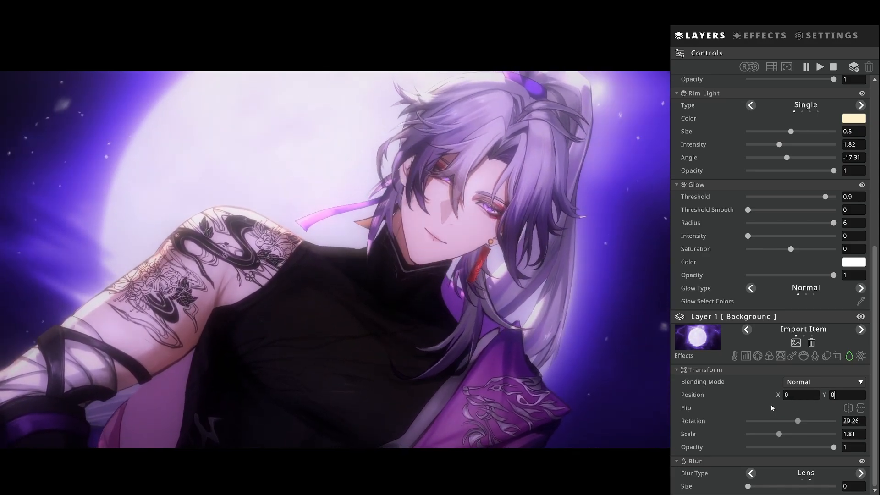
Set the type of the Layer 2 character's rim light to Both Sides to suit the moon background.
scroll(764, 403, "up", 3)
left_click(861, 279)
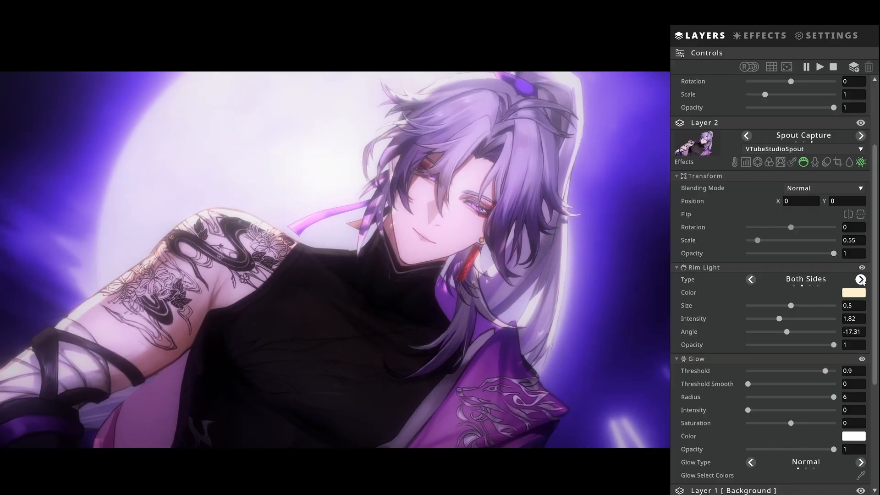
Sample the purple of the scene for the Layer 2 rim light color and refine it to a pale lavender.
left_click(852, 295)
left_click(749, 257)
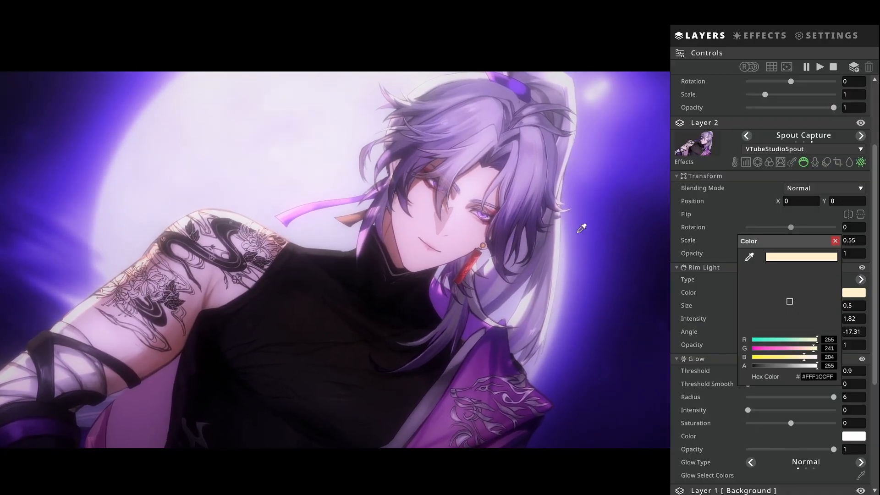
left_click(288, 161)
left_click(853, 293)
left_click_drag(759, 271, 770, 268)
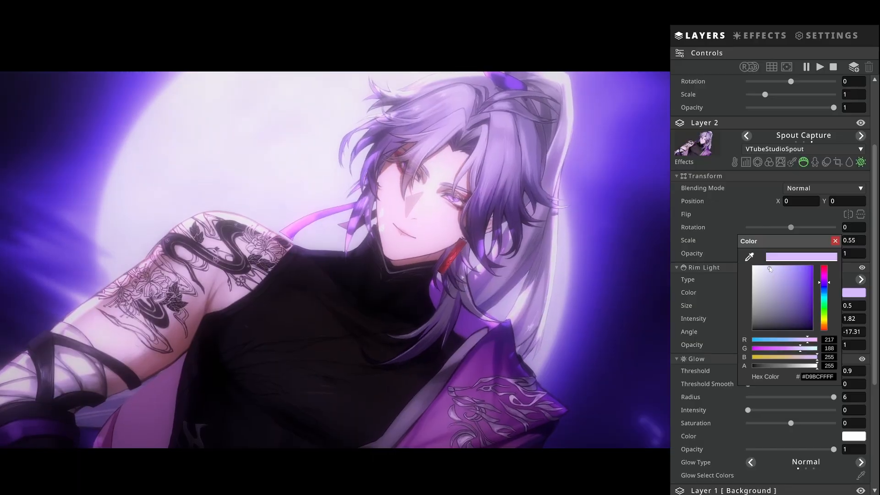
left_click(824, 281)
left_click(729, 256)
Turn the Layer 1 moon background's Glow effect back on and set its threshold to 0.94.
scroll(727, 367, "down", 3)
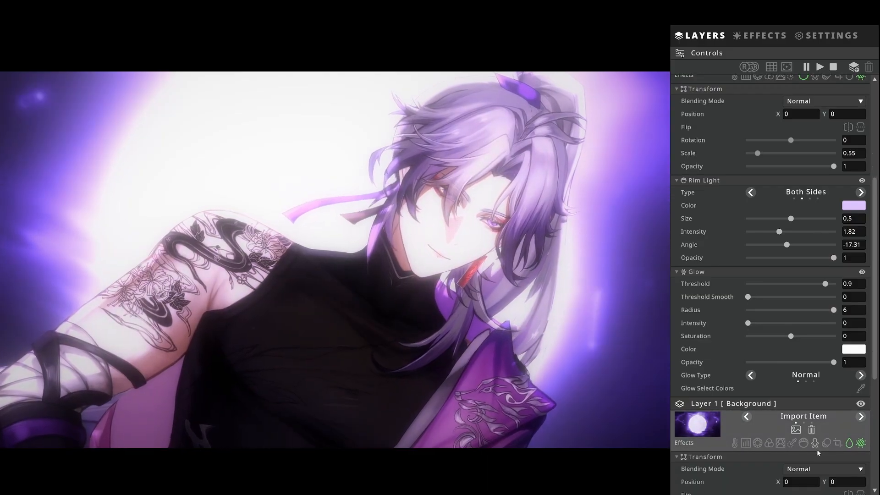
scroll(768, 456, "down", 3)
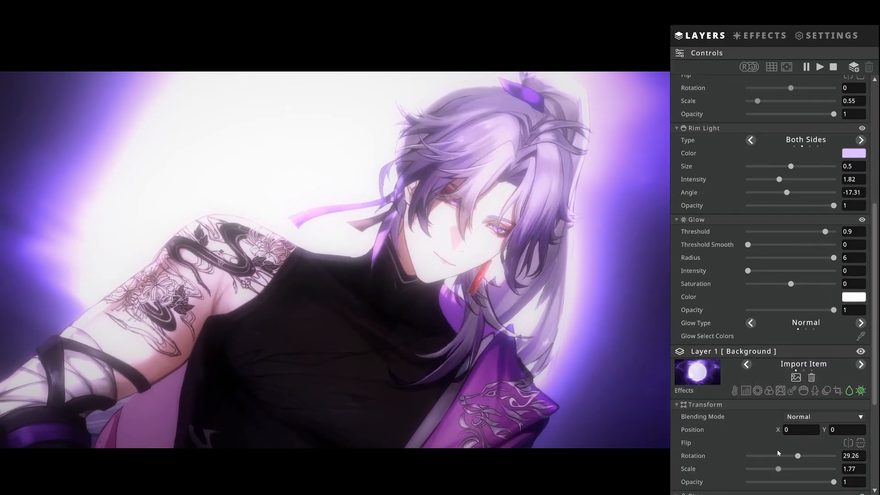
scroll(777, 449, "down", 7)
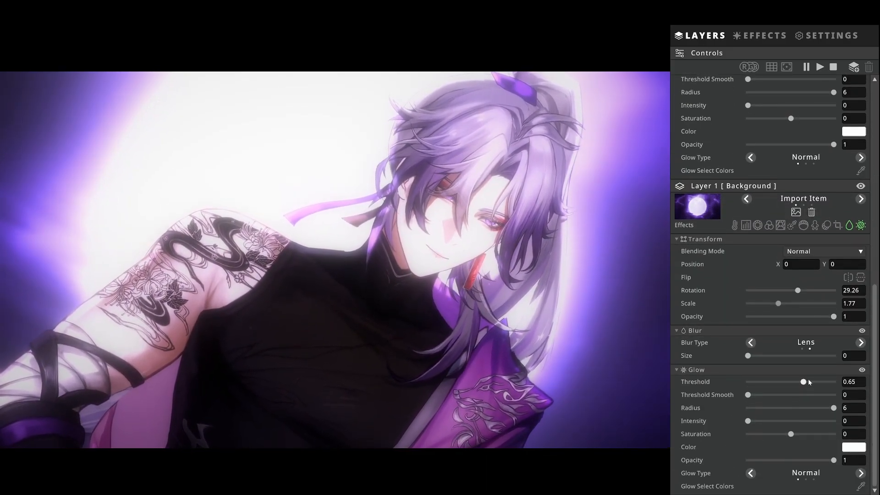
left_click_drag(809, 382, 848, 387)
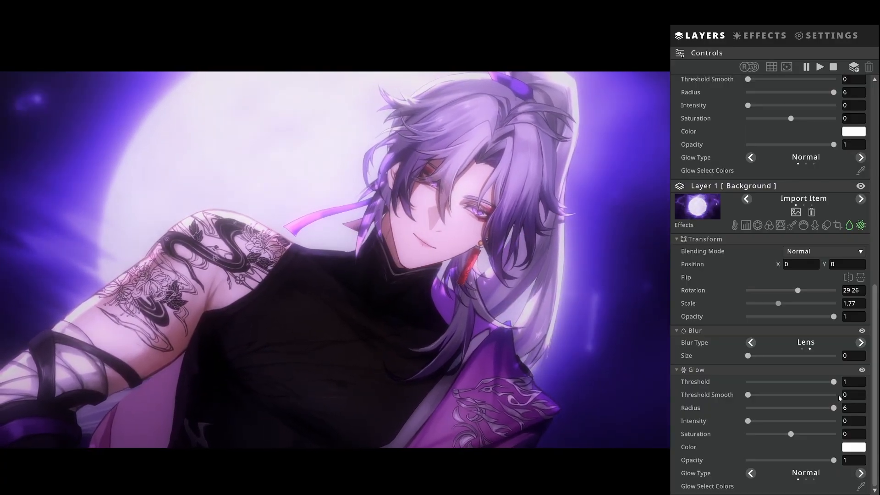
left_click_drag(838, 394, 832, 395)
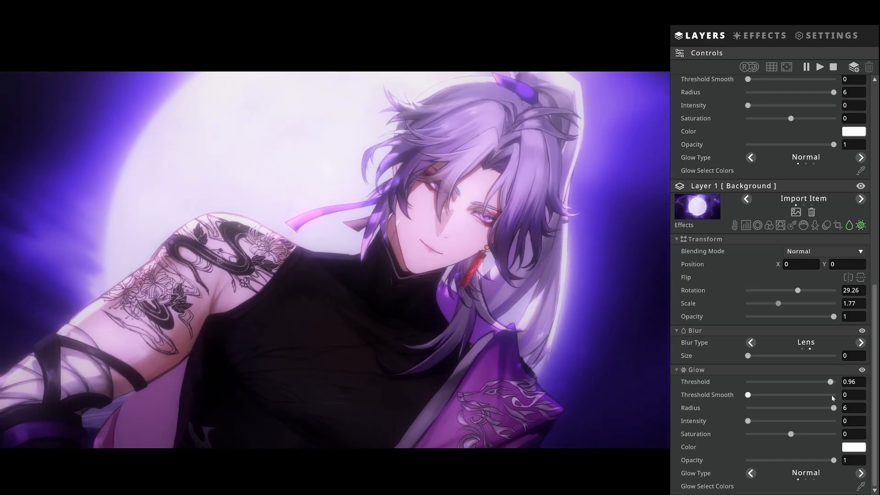
left_click_drag(832, 395, 832, 396)
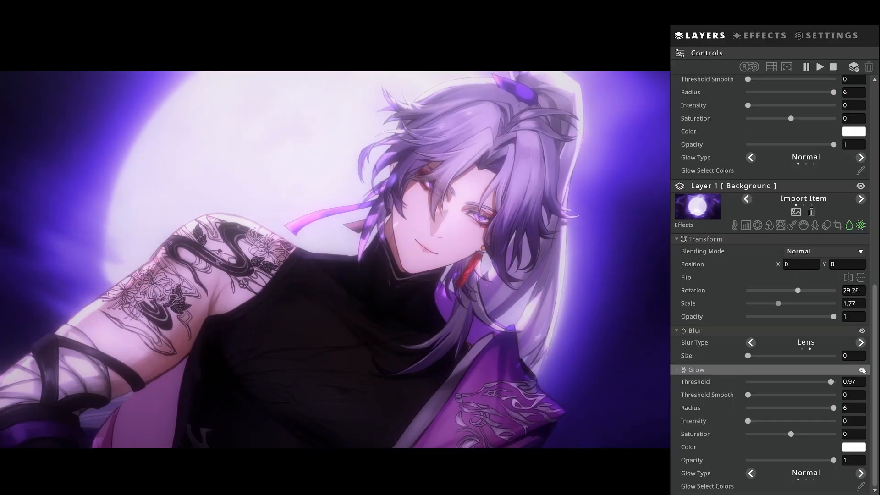
left_click_drag(831, 382, 829, 382)
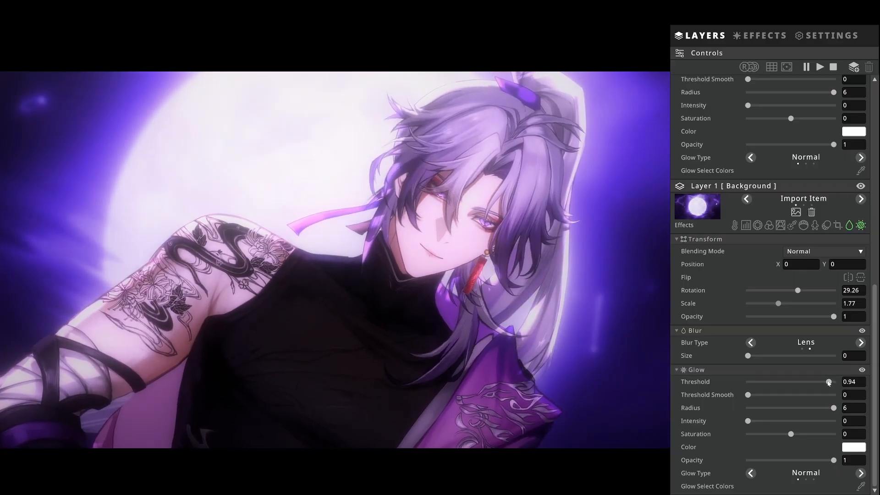
Toggle the moon background's Glow off and on repeatedly to compare the scene with and without it.
left_click(863, 371)
left_click(863, 371)
left_click(863, 372)
left_click(863, 371)
left_click(863, 372)
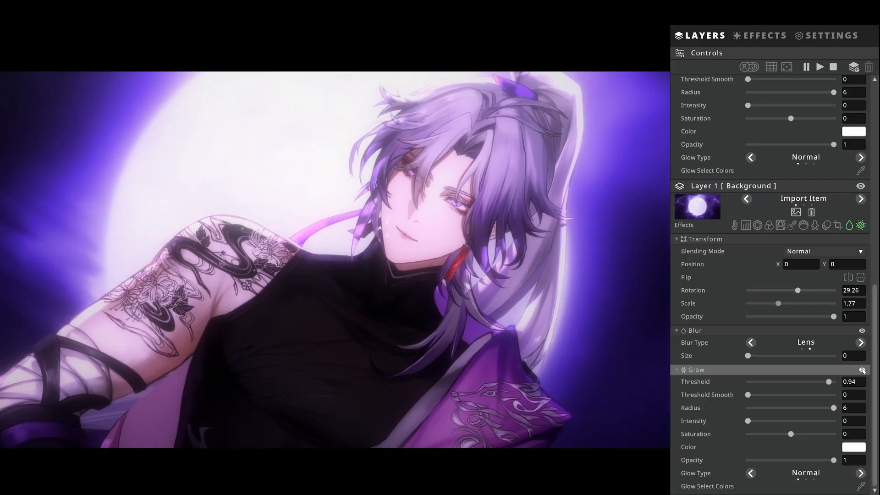
left_click(863, 371)
left_click(863, 371)
left_click(863, 371)
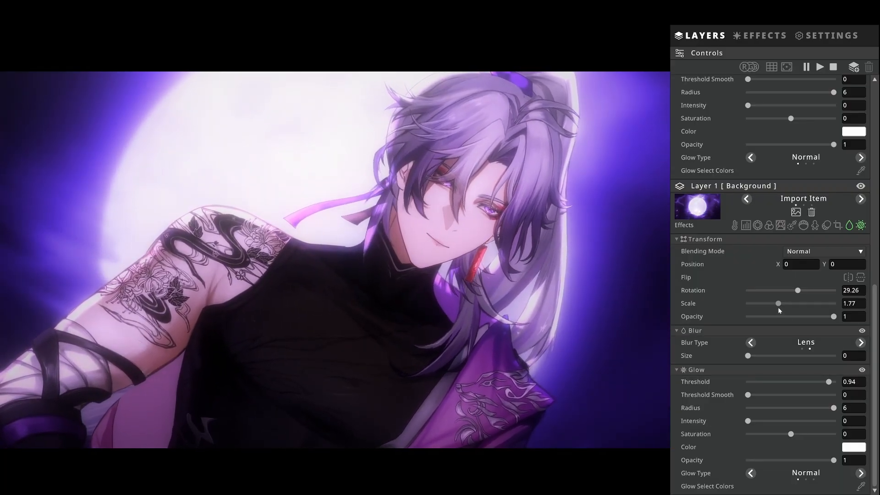
Change the Weather Effects particle to Smoke and set its opacity to 0.19.
scroll(756, 275, "up", 5)
scroll(738, 237, "up", 5)
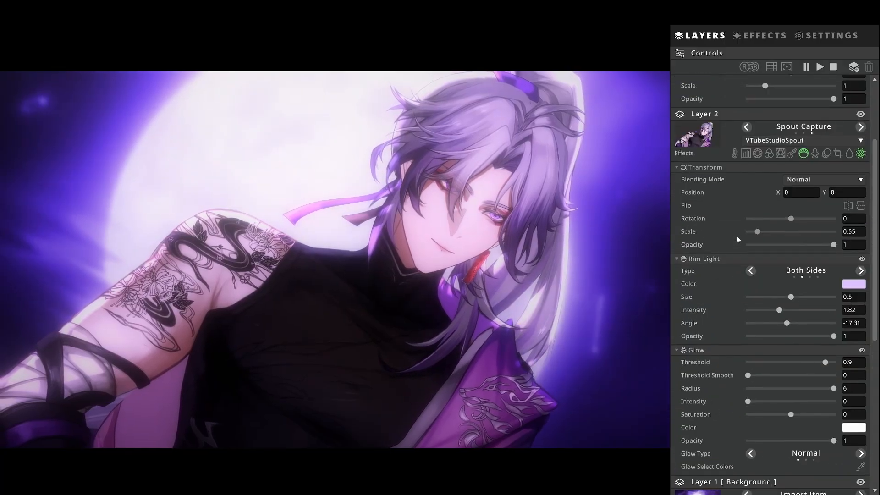
left_click(761, 37)
scroll(695, 389, "down", 5)
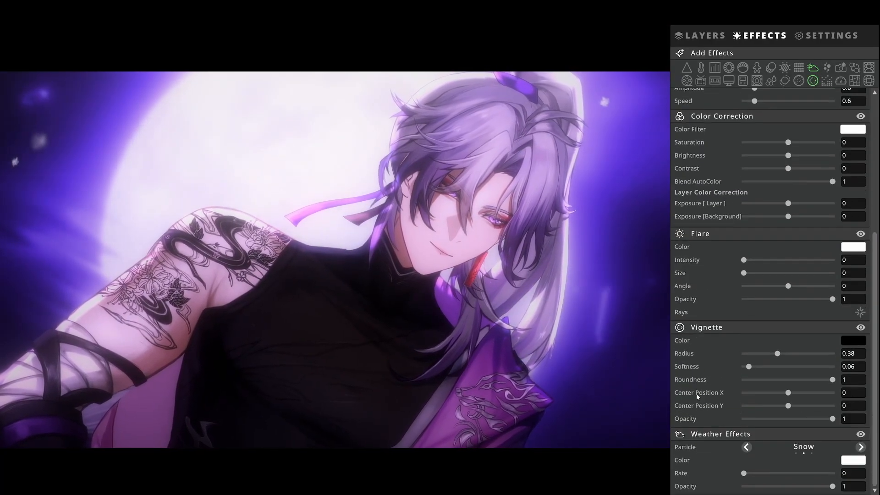
left_click(861, 447)
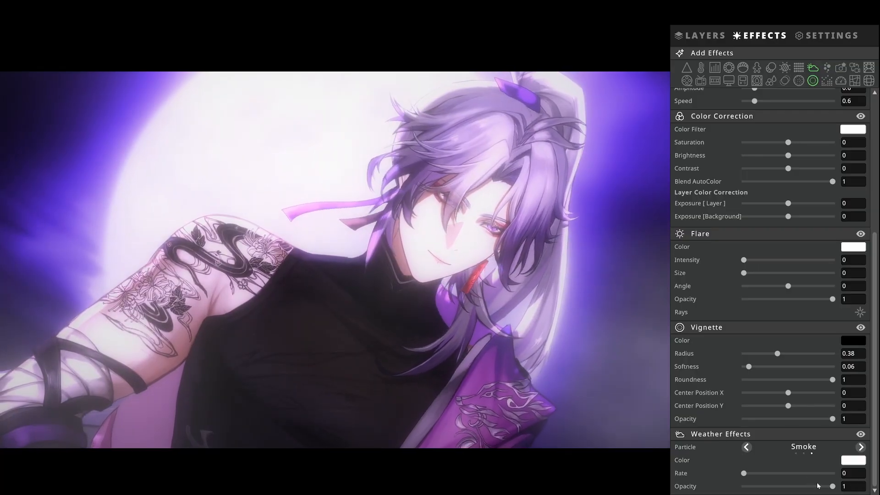
left_click_drag(832, 487, 764, 493)
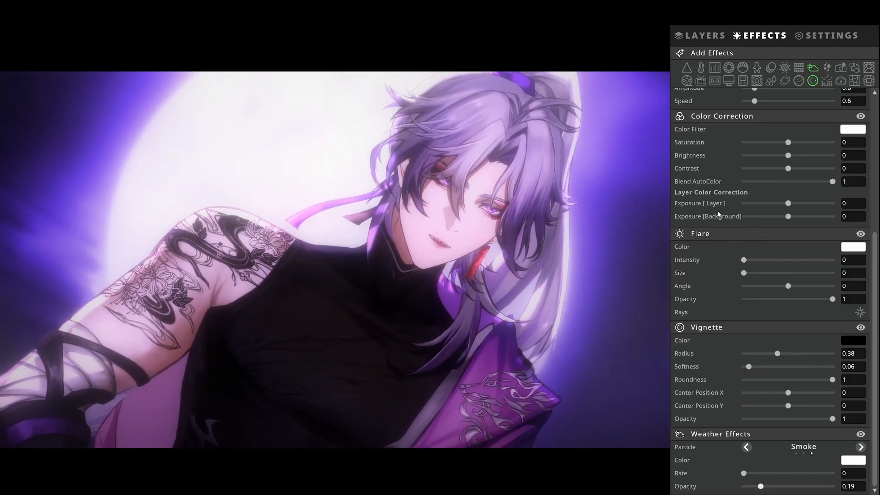
Adjust the Layer 2 character's rim light to size 0.53, intensity 2.02 and angle -37.51.
scroll(717, 210, "up", 2)
scroll(717, 210, "up", 3)
left_click(705, 35)
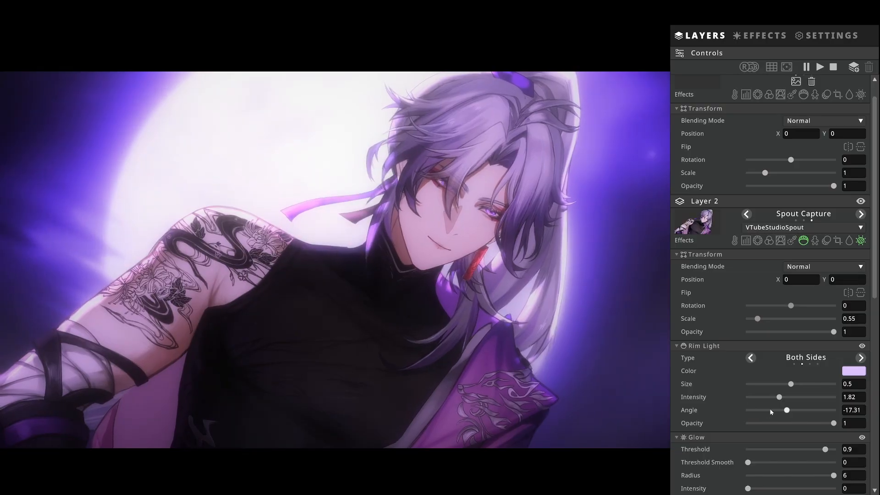
Review the scene-wide effect settings from Screen Effects and Camera through Weather Effects, and return to the layer settings.
left_click(767, 35)
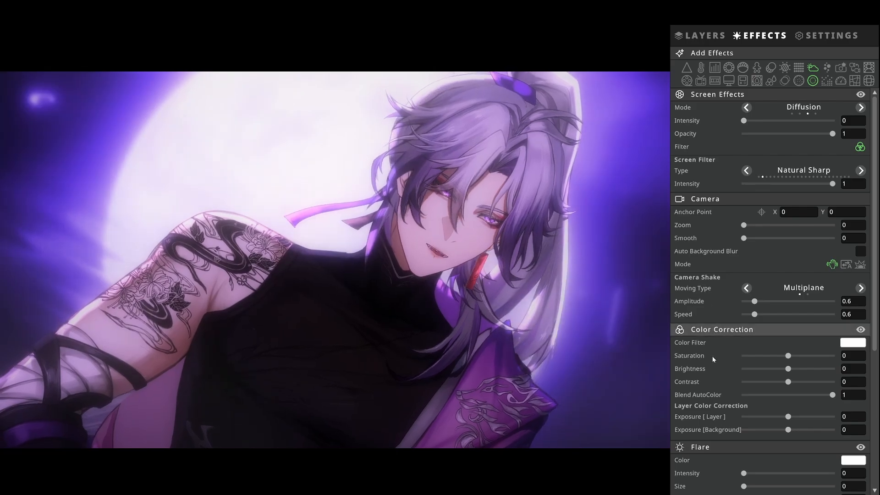
scroll(715, 386, "down", 3)
scroll(714, 390, "down", 3)
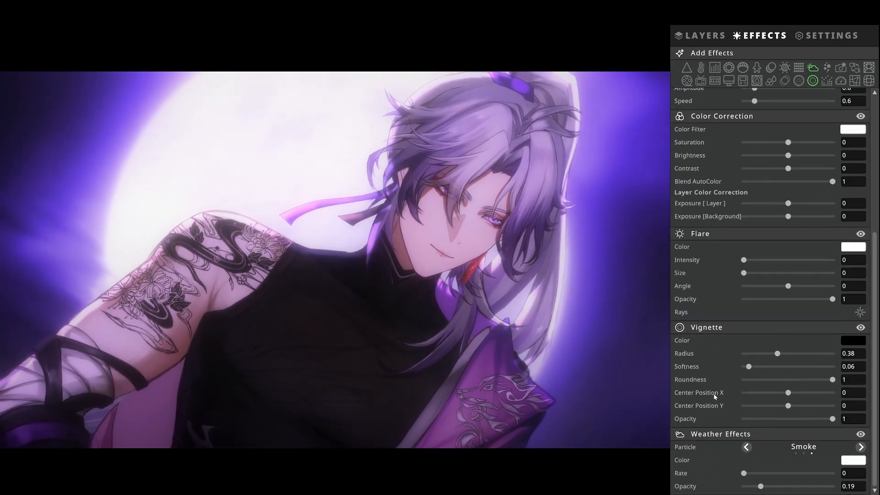
scroll(714, 394, "up", 6)
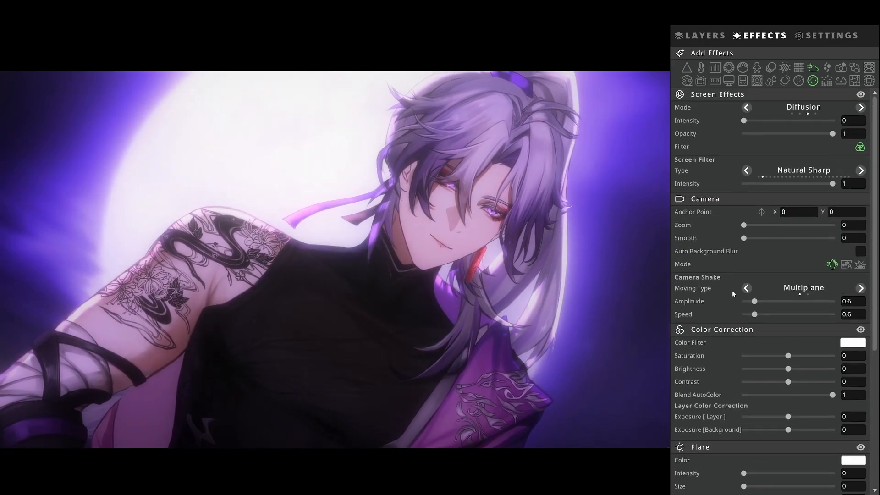
left_click(686, 85)
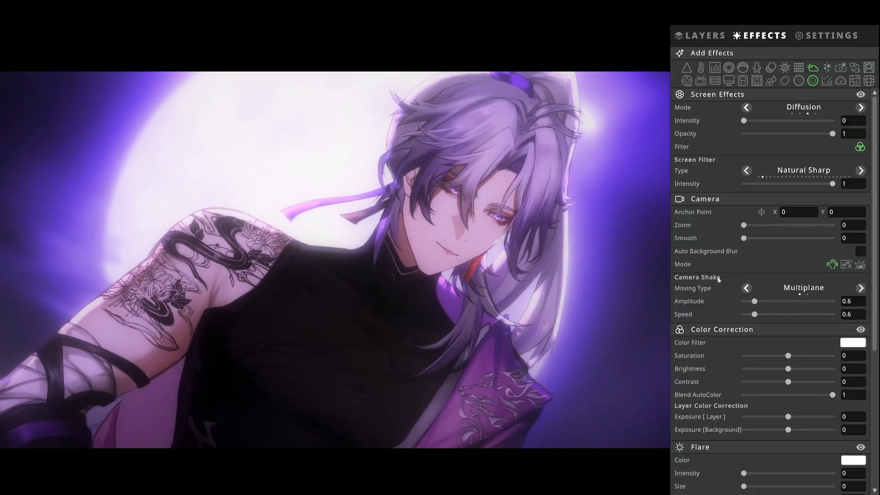
scroll(717, 279, "down", 3)
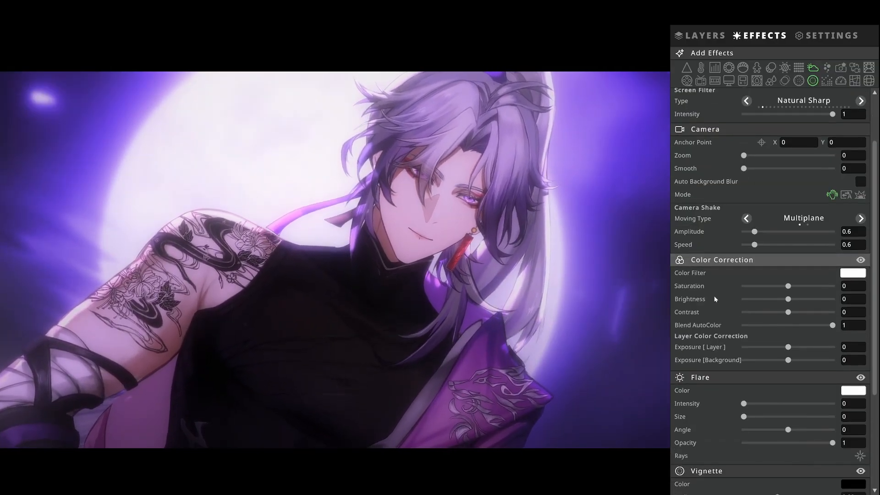
scroll(715, 299, "down", 1)
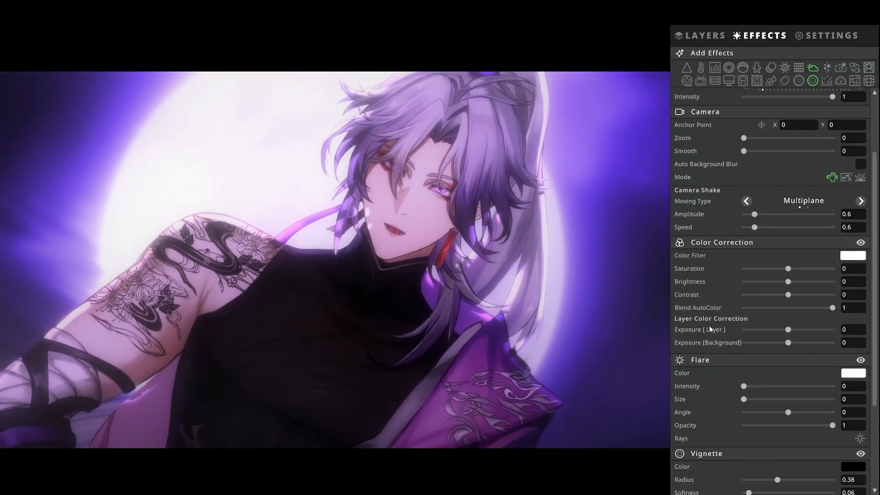
scroll(710, 328, "up", 5)
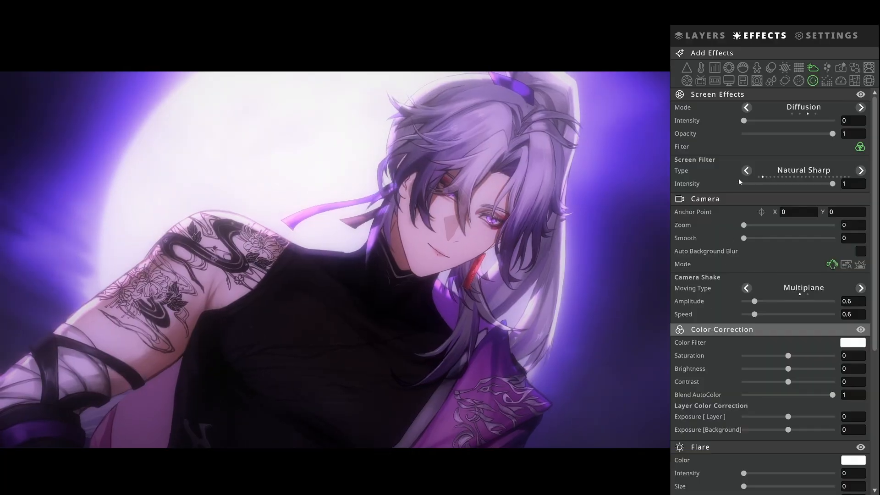
left_click(712, 35)
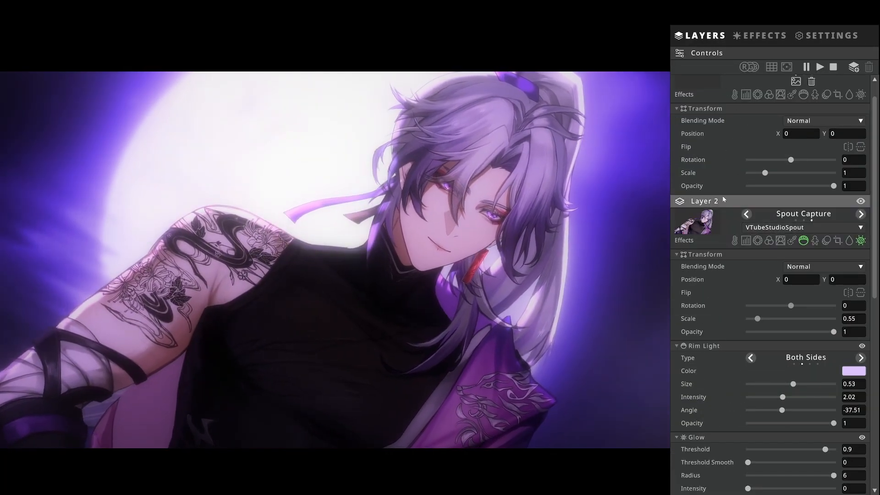